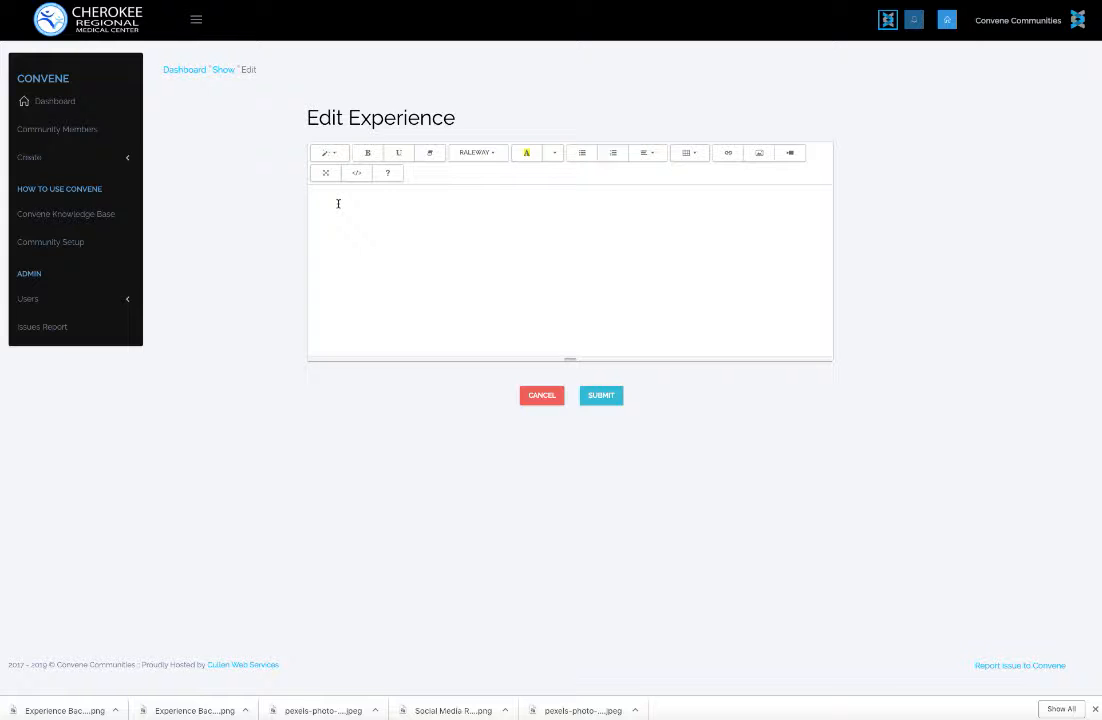
# - Paste the copied text into the experience editor and format its "The Experience" line as Header 2
pyautogui.rightClick(338, 205)
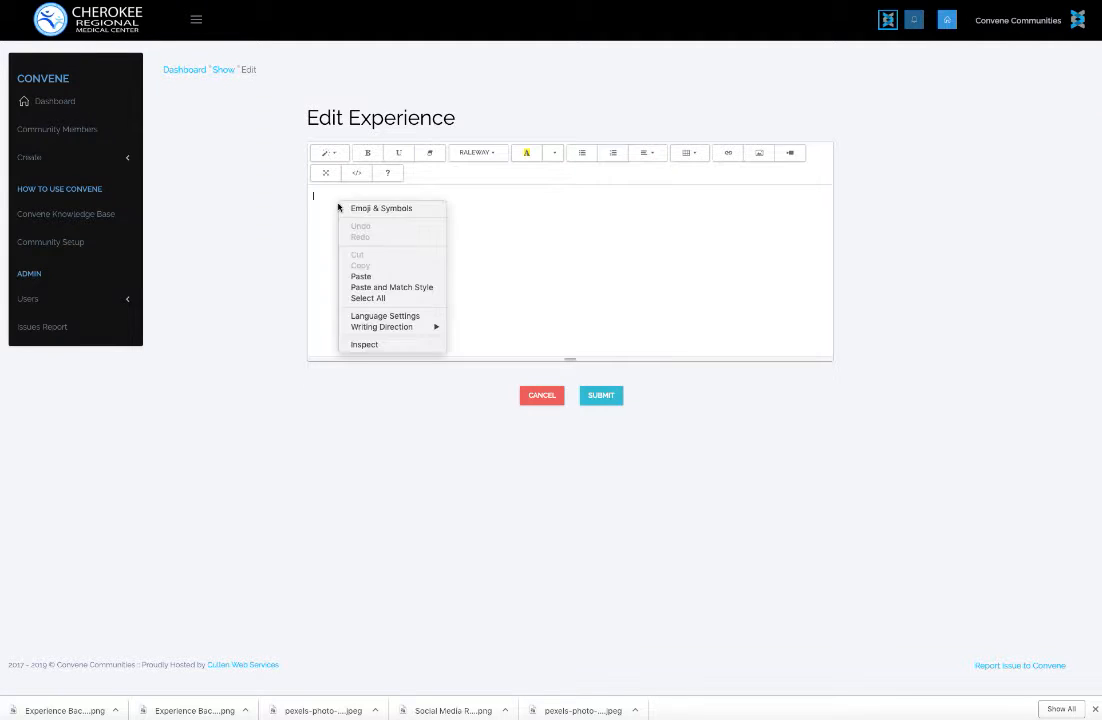
pyautogui.click(375, 276)
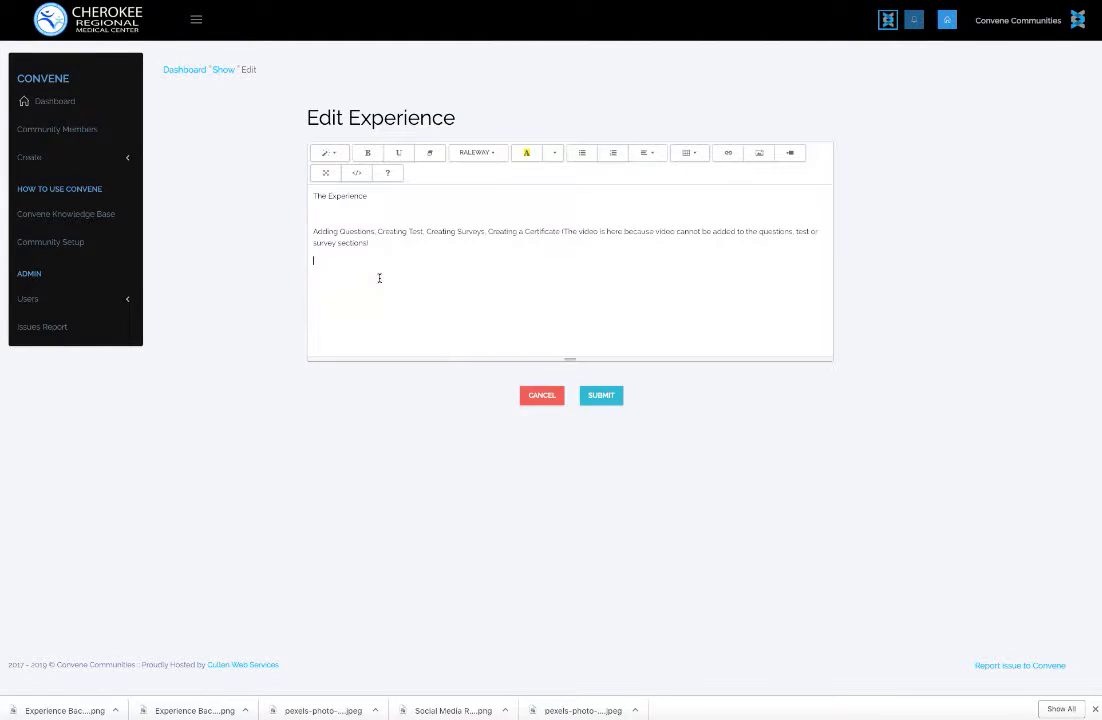
pyautogui.moveTo(312, 196); pyautogui.dragTo(384, 197)
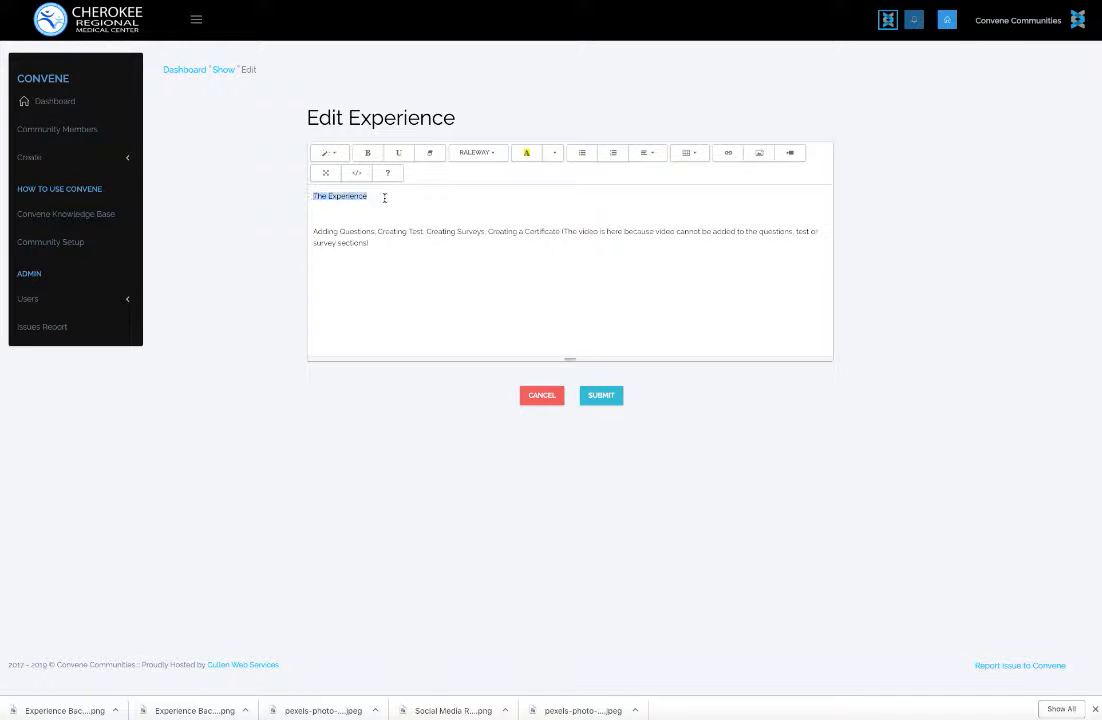
pyautogui.click(340, 154)
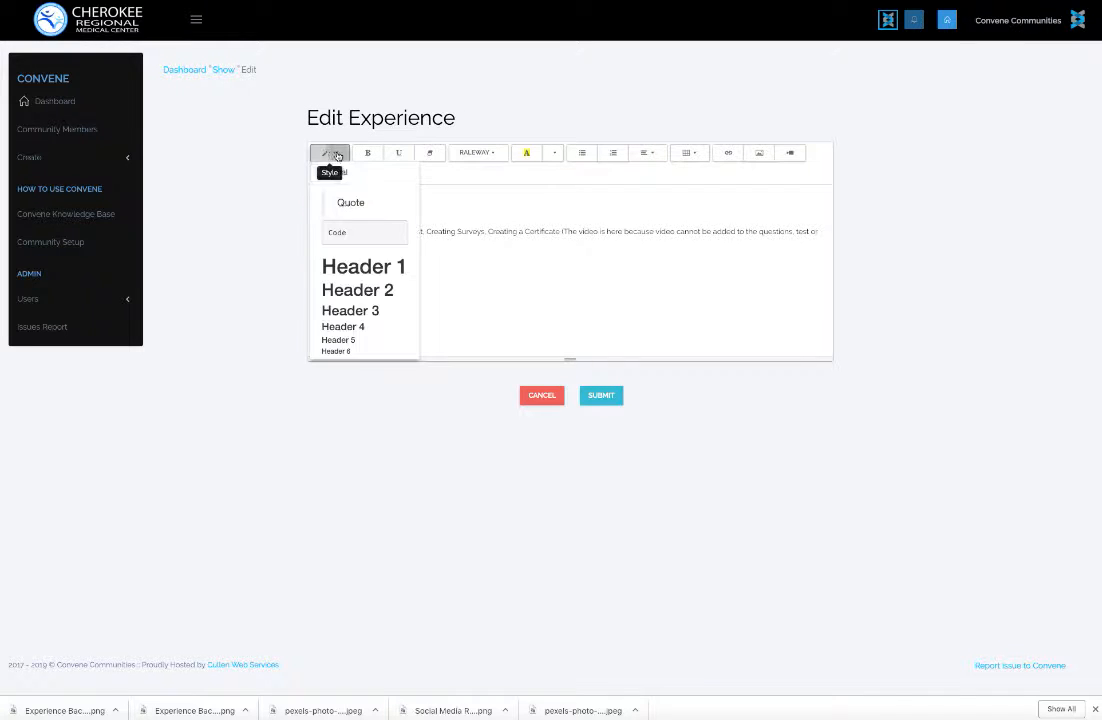
pyautogui.click(365, 291)
pyautogui.click(440, 216)
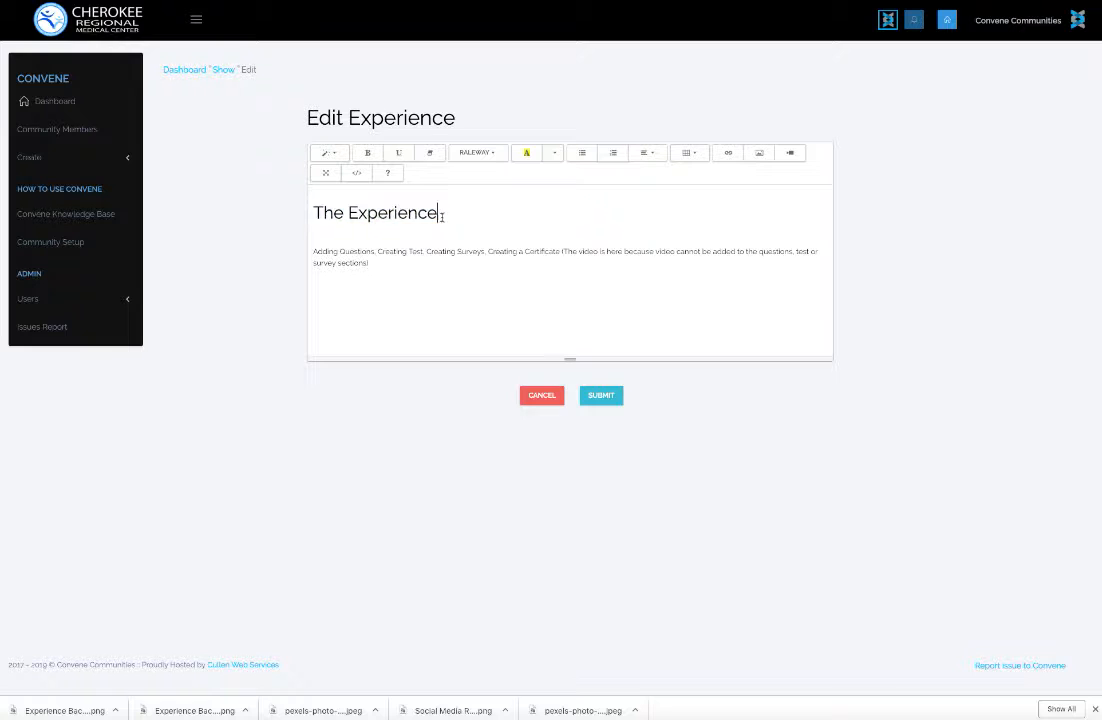
pyautogui.moveTo(441, 216); pyautogui.dragTo(311, 214)
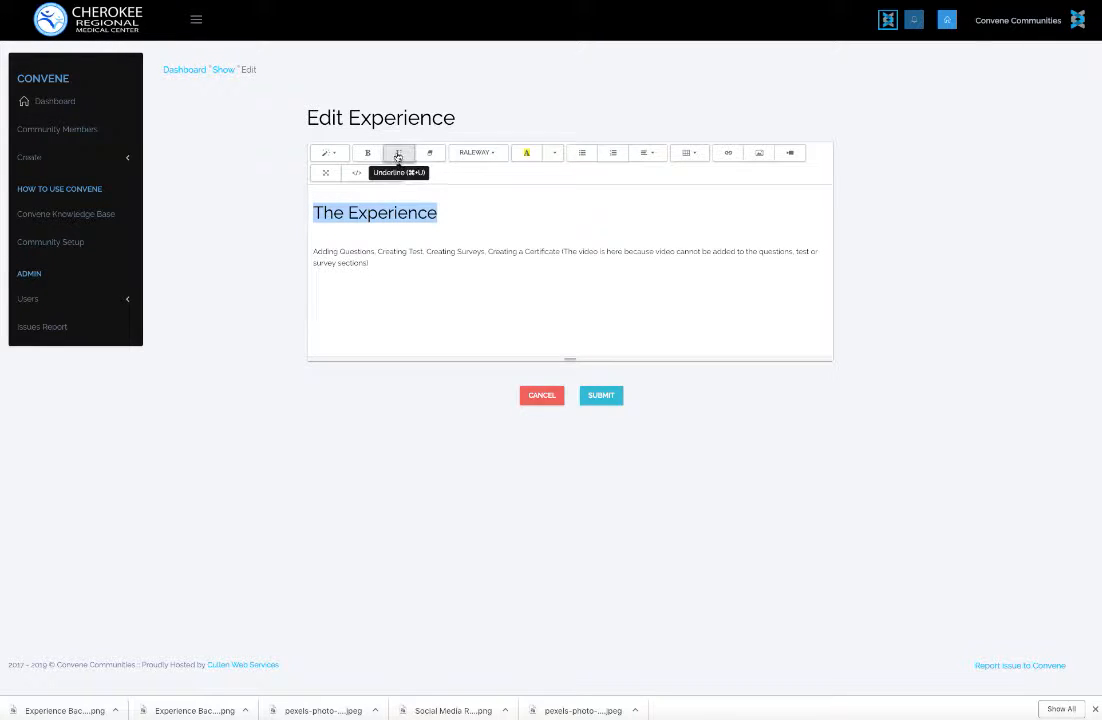
pyautogui.click(458, 212)
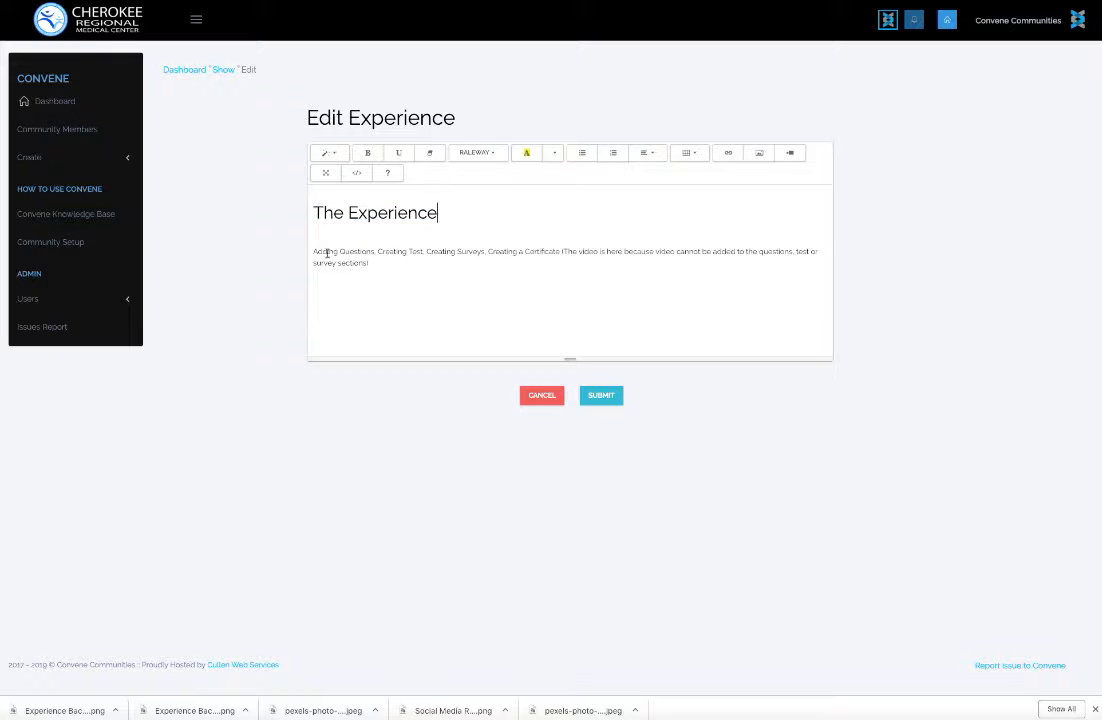
# - Format the paragraph starting "Adding Questions, Creating Test" as Header 4 and submit the experience text
pyautogui.moveTo(314, 253); pyautogui.dragTo(371, 269)
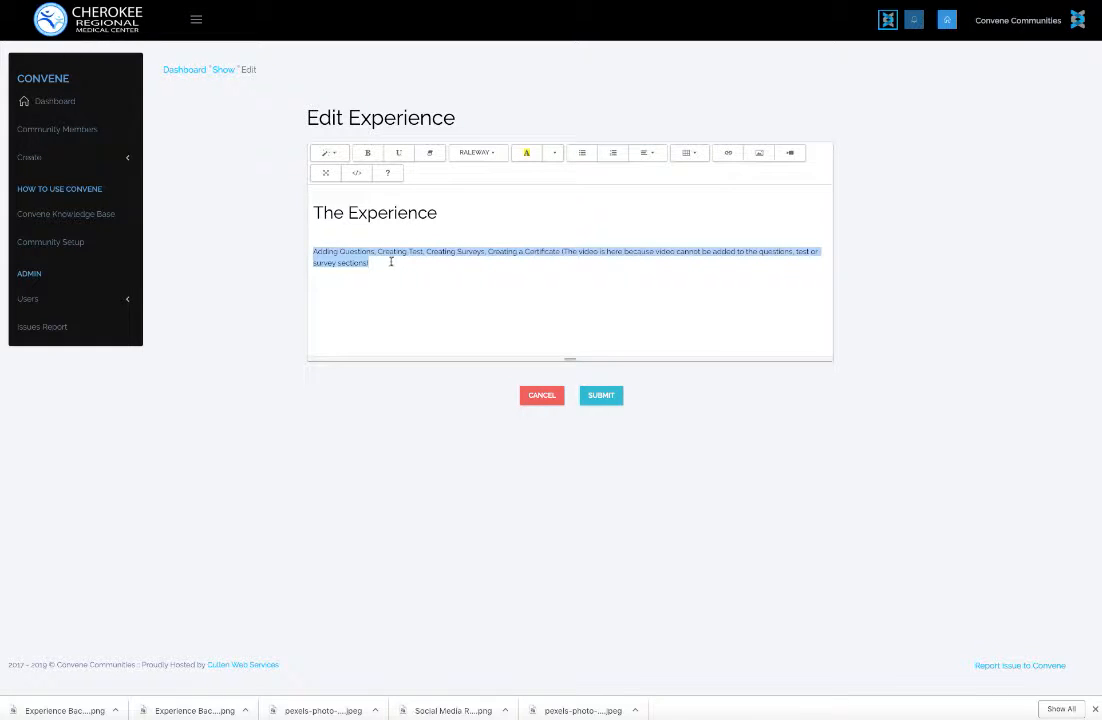
pyautogui.click(335, 156)
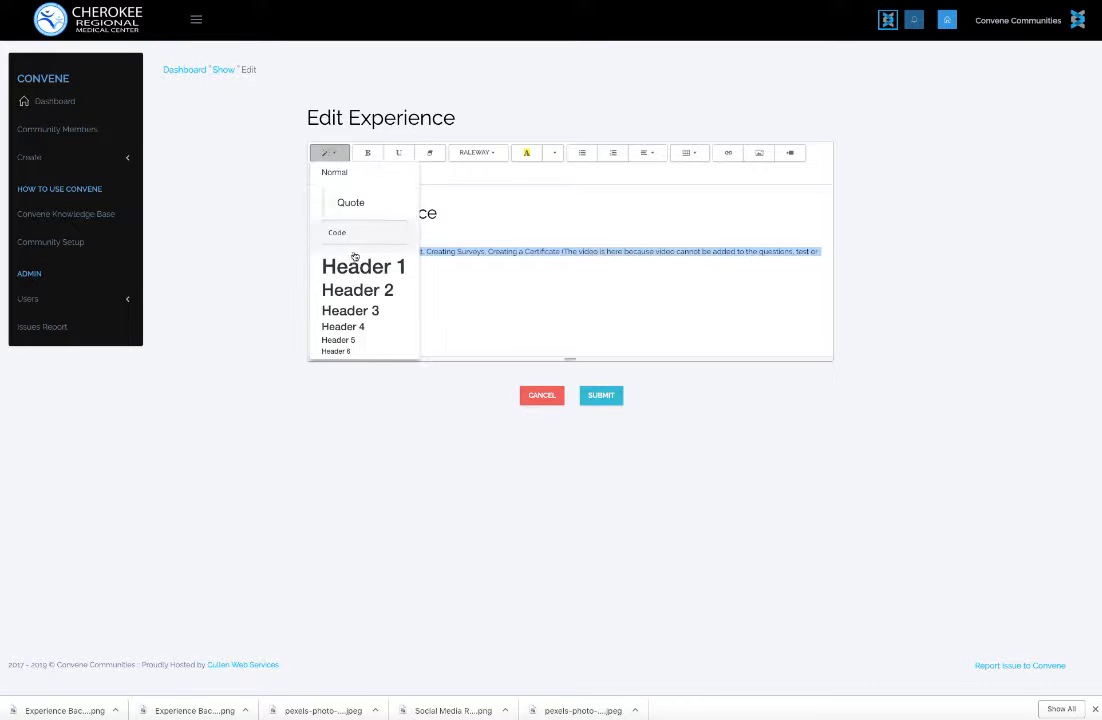
pyautogui.click(355, 325)
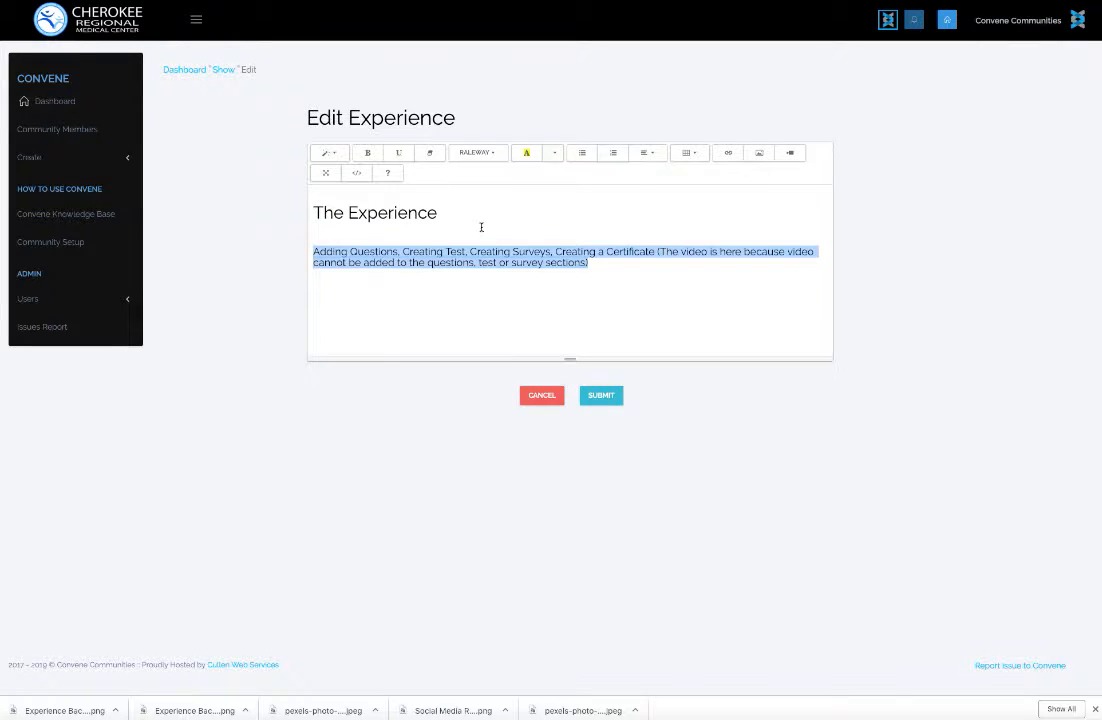
pyautogui.click(601, 396)
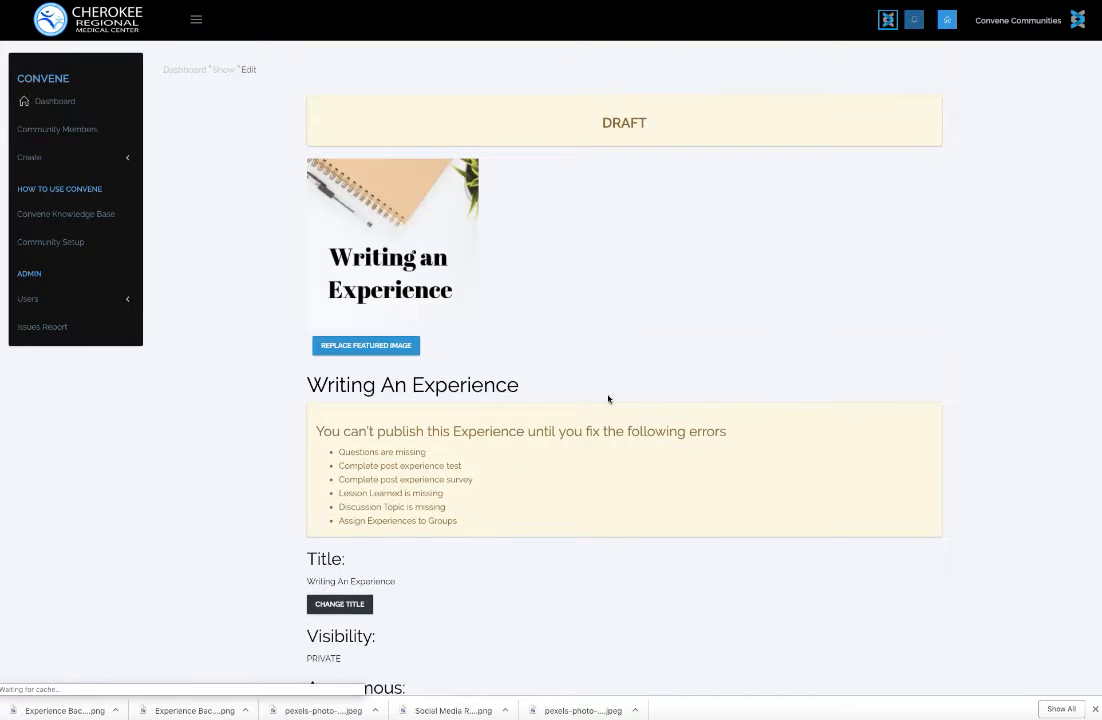
# - Add the question "How would this situation?" to the experience's Questions section and submit it
pyautogui.scroll(-8, 608, 399)
pyautogui.scroll(-6, 550, 386)
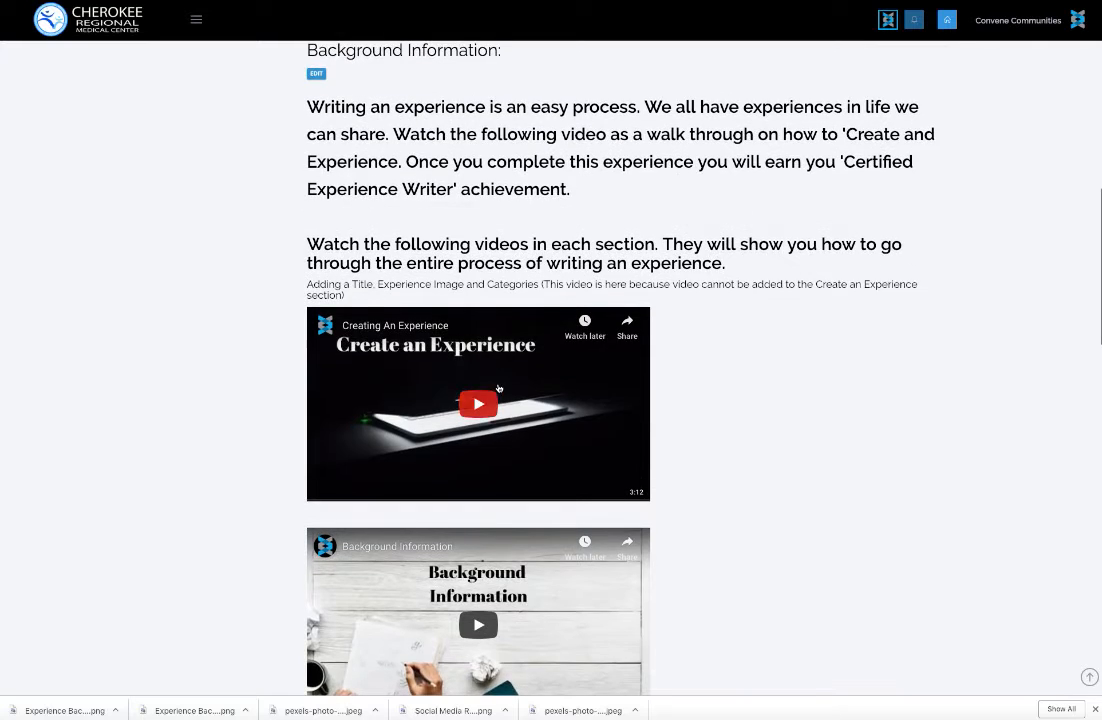
pyautogui.scroll(-1, 550, 386)
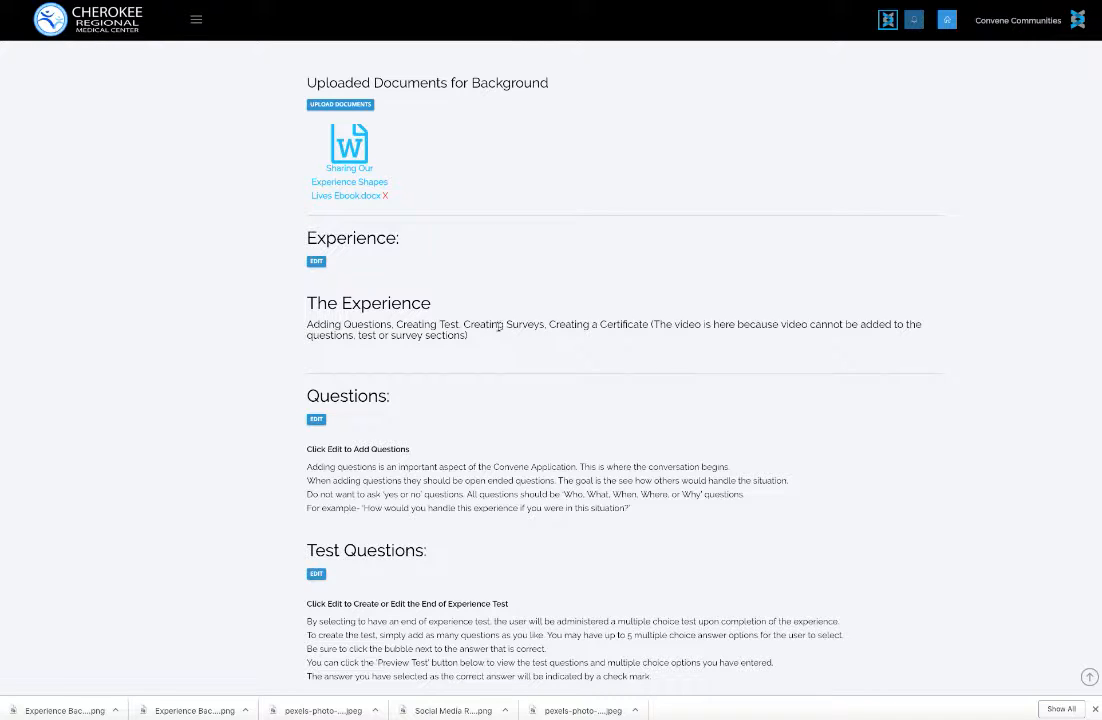
pyautogui.scroll(-1, 498, 326)
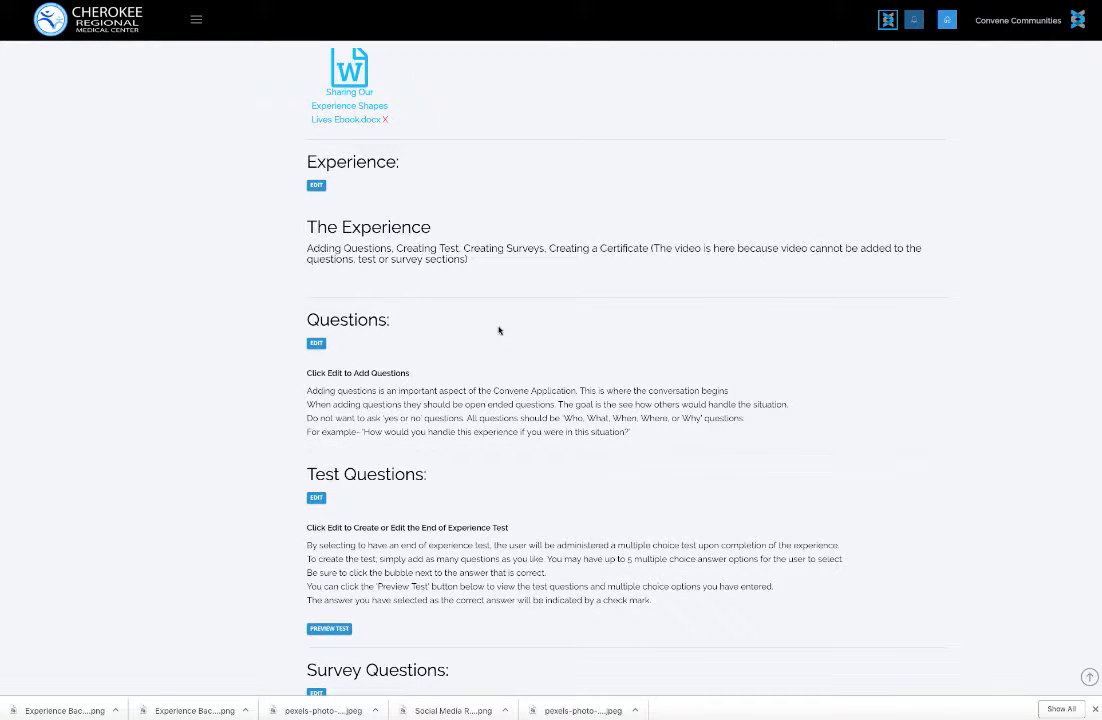
pyautogui.scroll(-1, 420, 328)
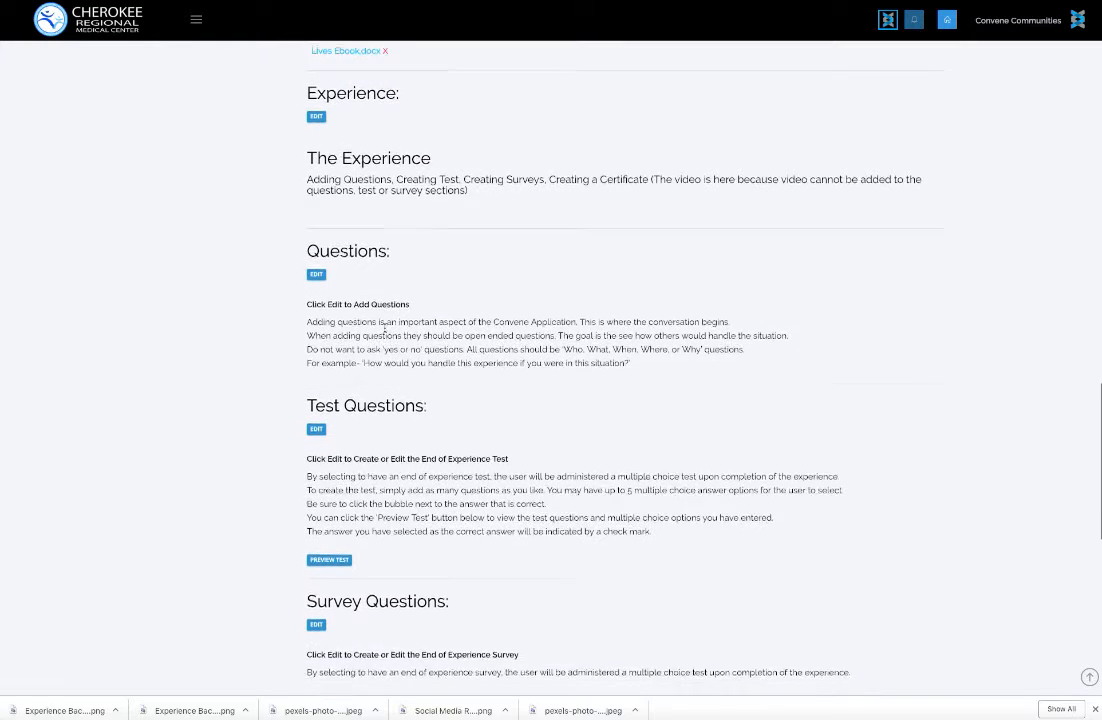
pyautogui.click(316, 271)
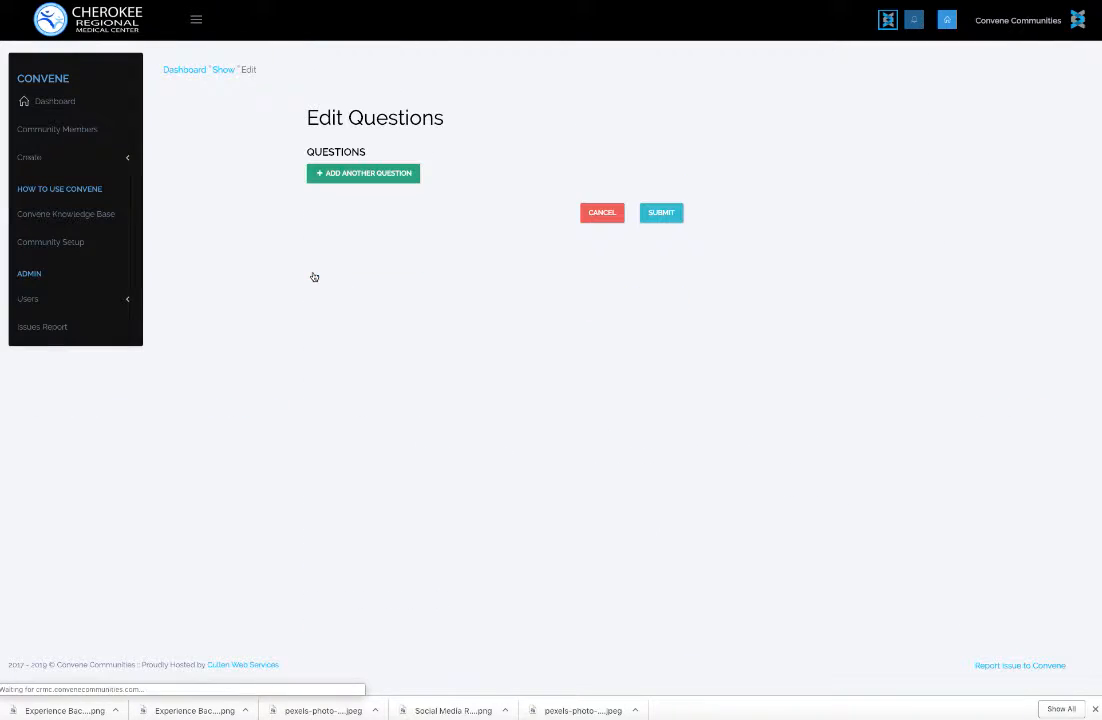
pyautogui.click(352, 176)
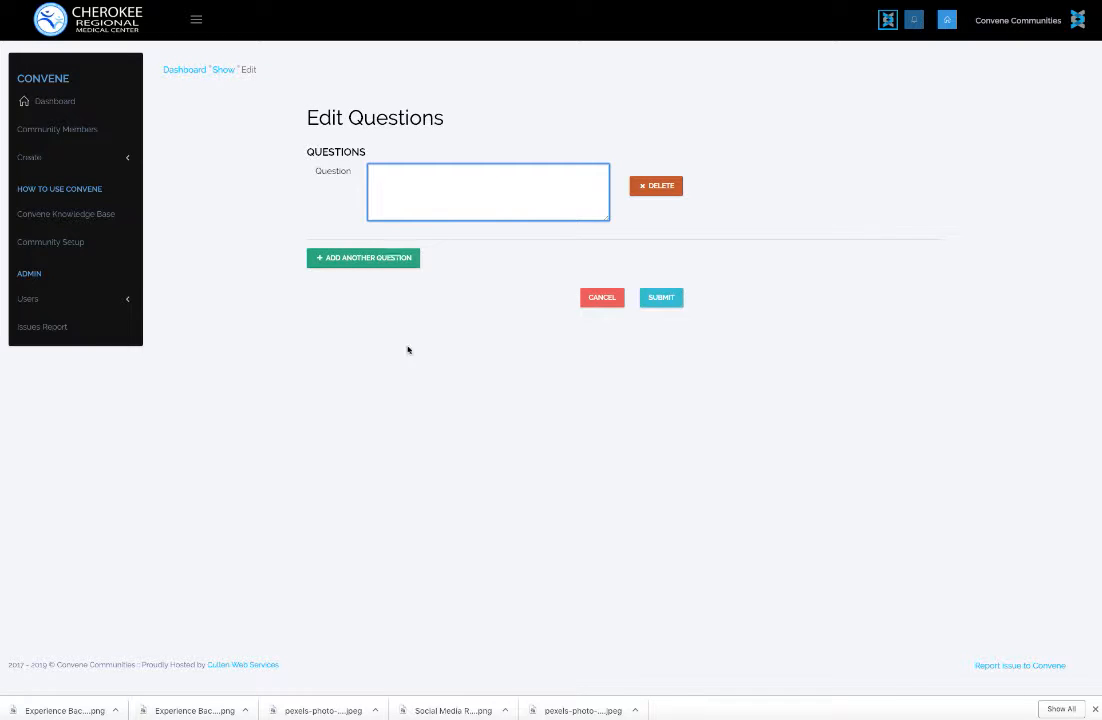
pyautogui.write('How would this situation?')
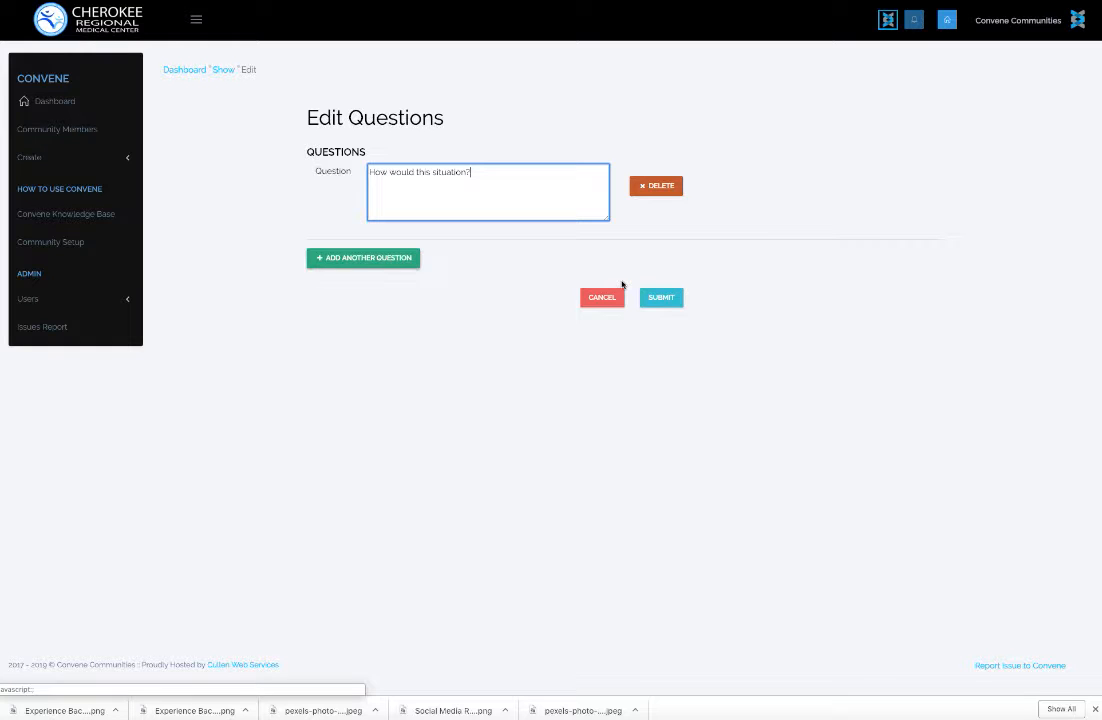
pyautogui.click(664, 304)
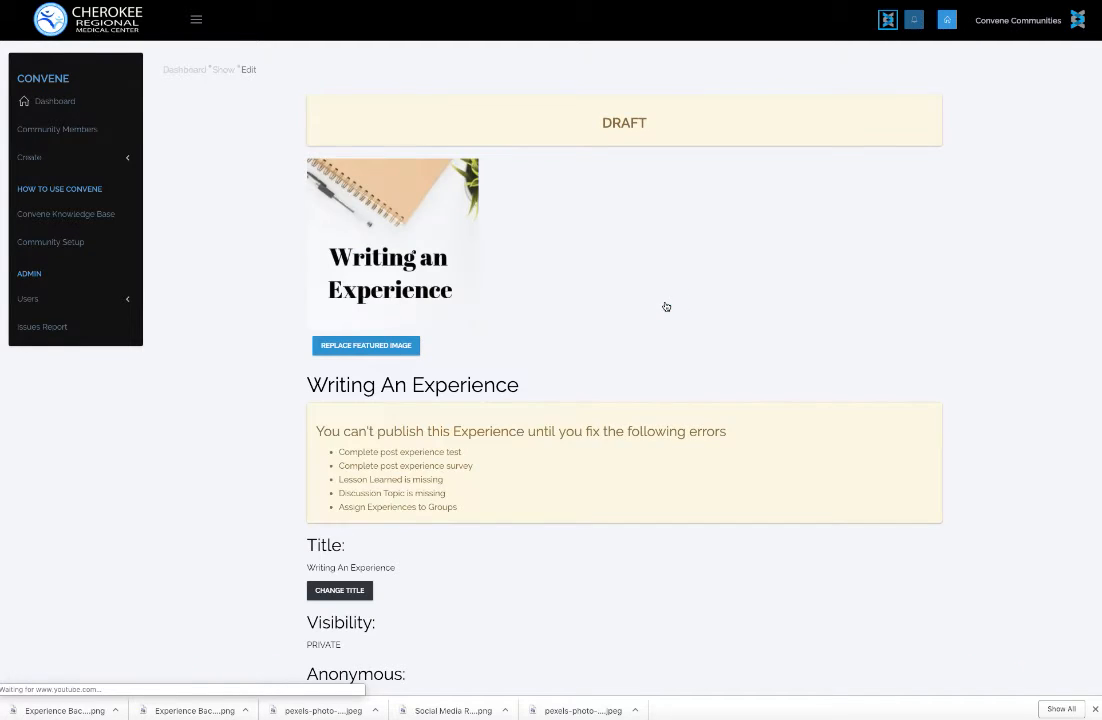
# - Open the post-experience test for editing and set its minimum passing percentage to 70
pyautogui.scroll(-2, 637, 344)
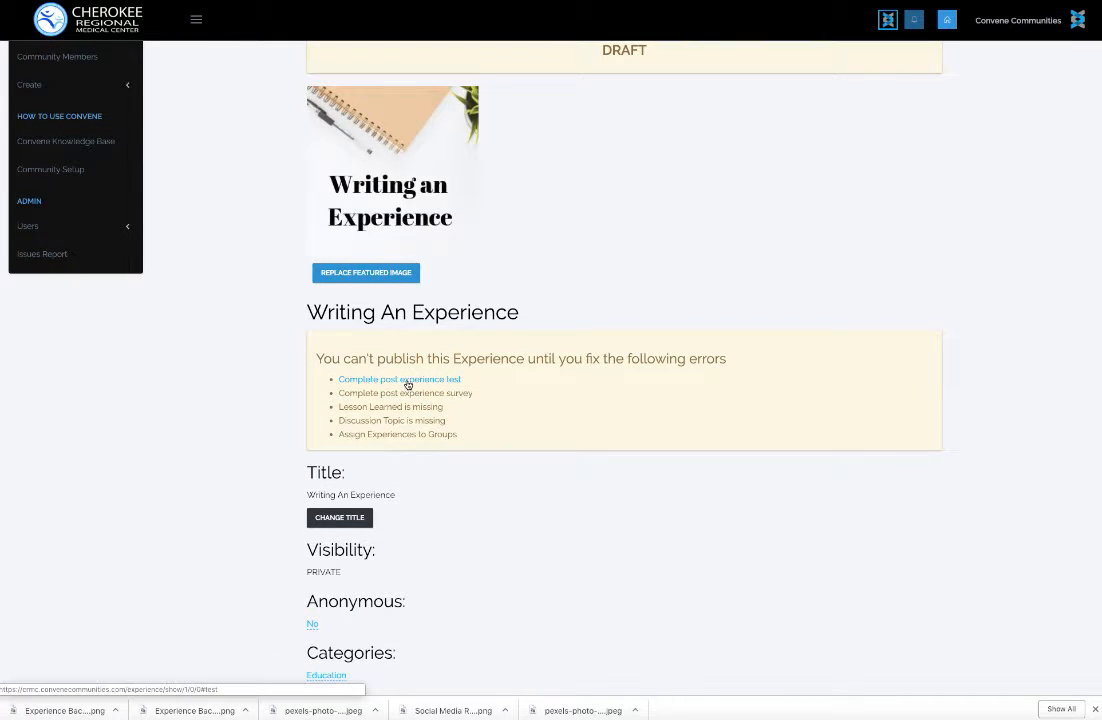
pyautogui.click(408, 381)
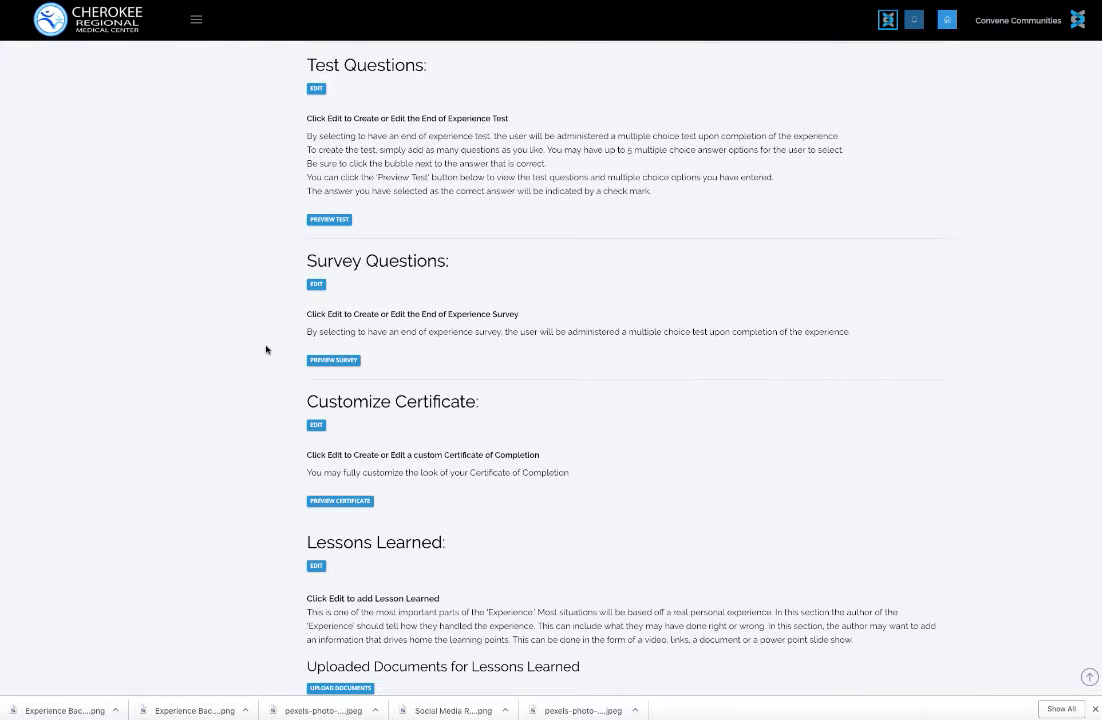
pyautogui.click(317, 90)
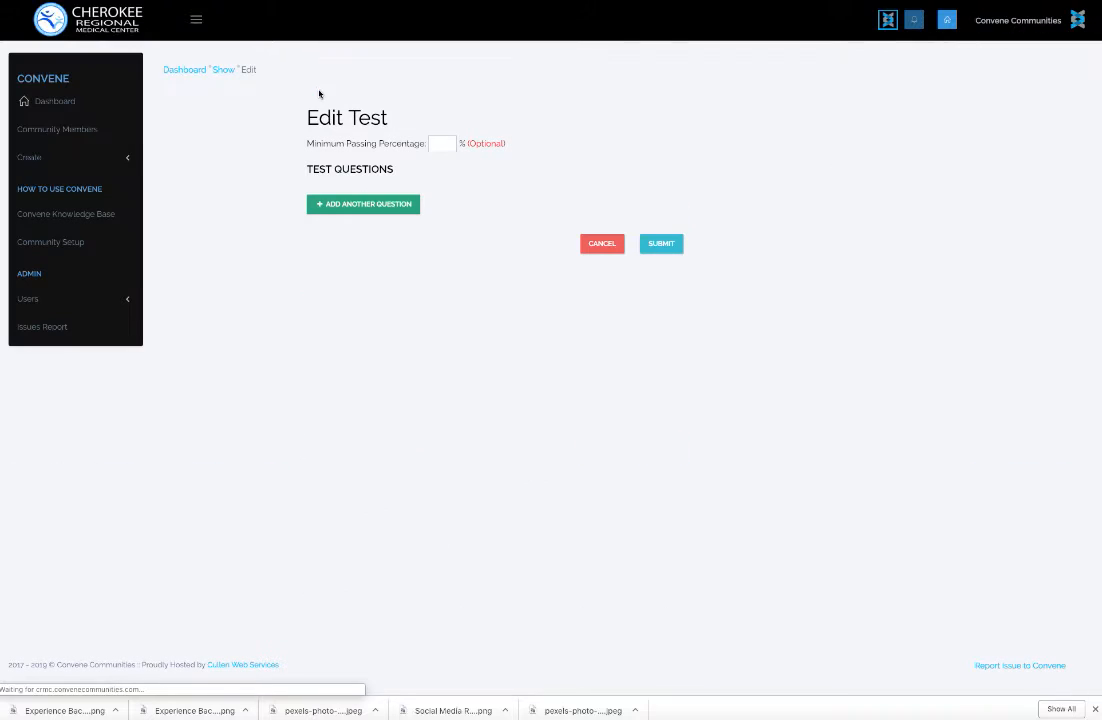
pyautogui.click(449, 144)
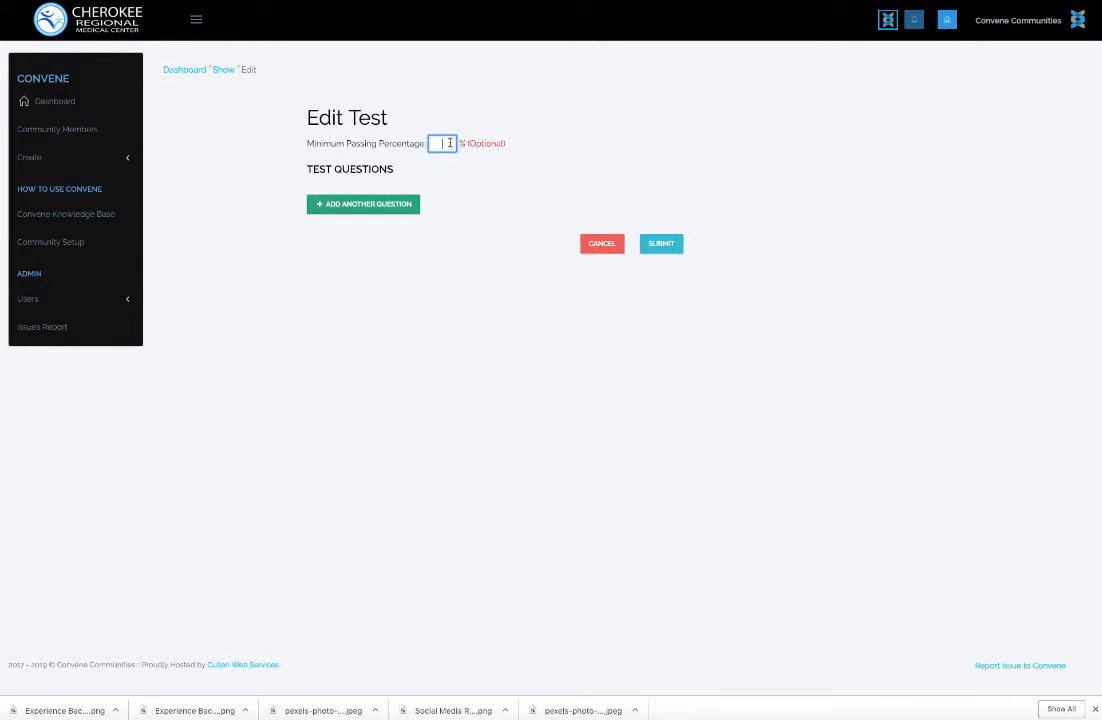
pyautogui.write('70')
# - Add the test question "Question 1" with answer options A, B, C and D, and mark B as the correct answer
pyautogui.click(365, 215)
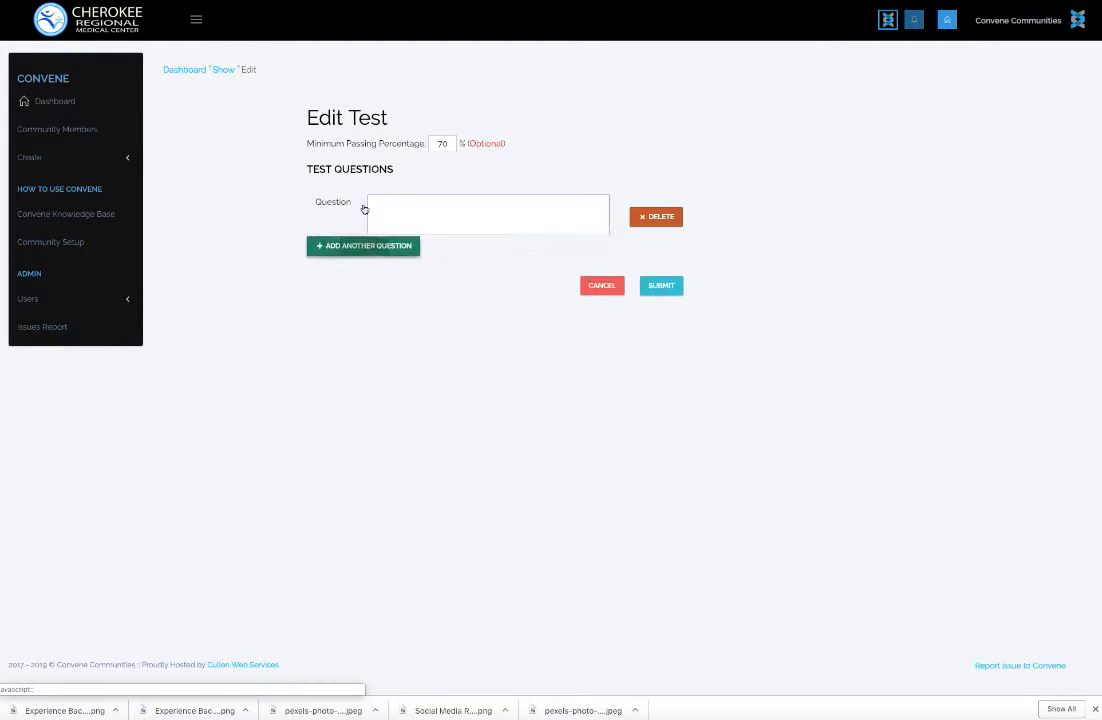
pyautogui.click(384, 202)
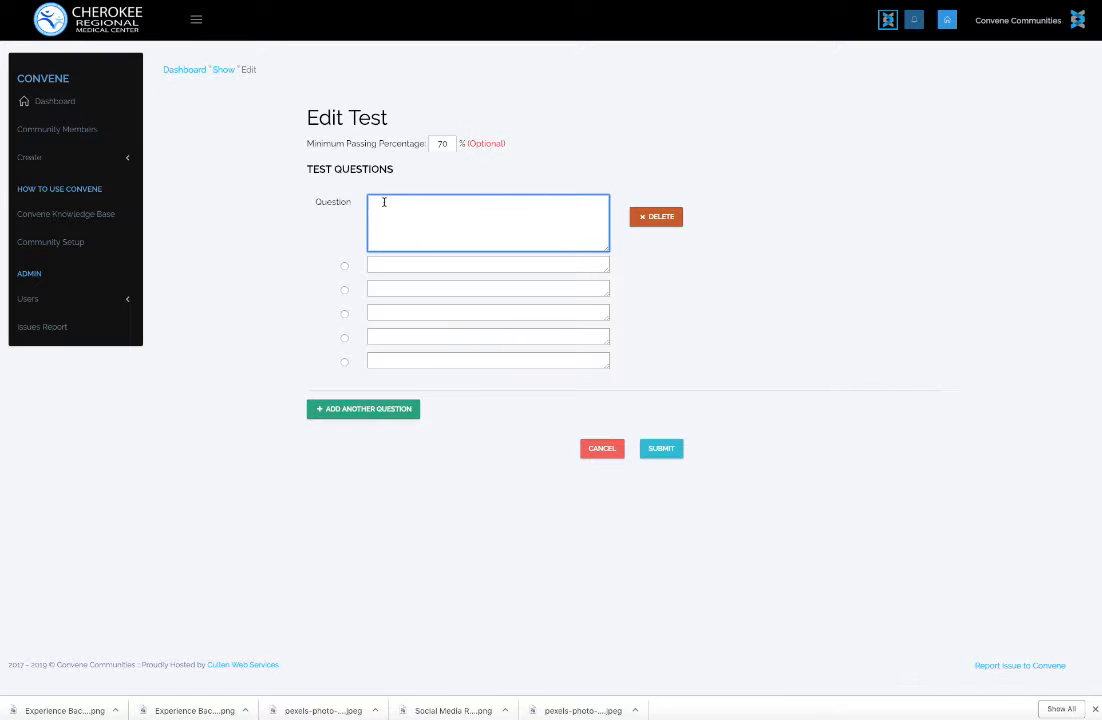
pyautogui.write('Question 1')
pyautogui.click(388, 265)
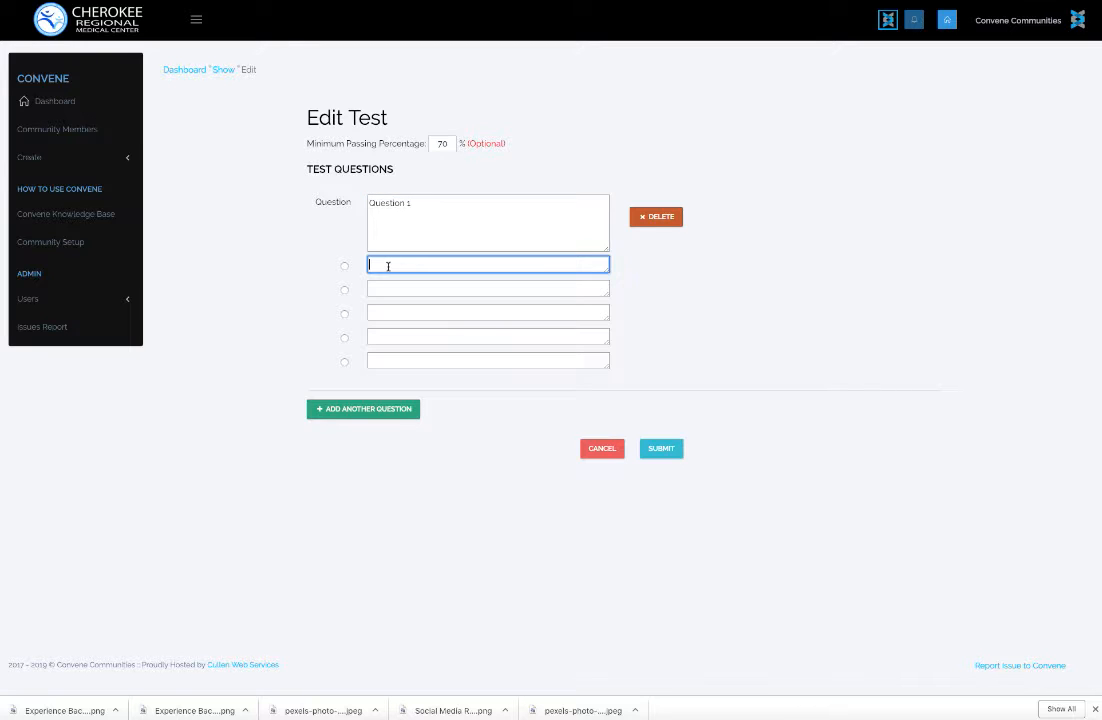
pyautogui.write('A')
pyautogui.click(386, 288)
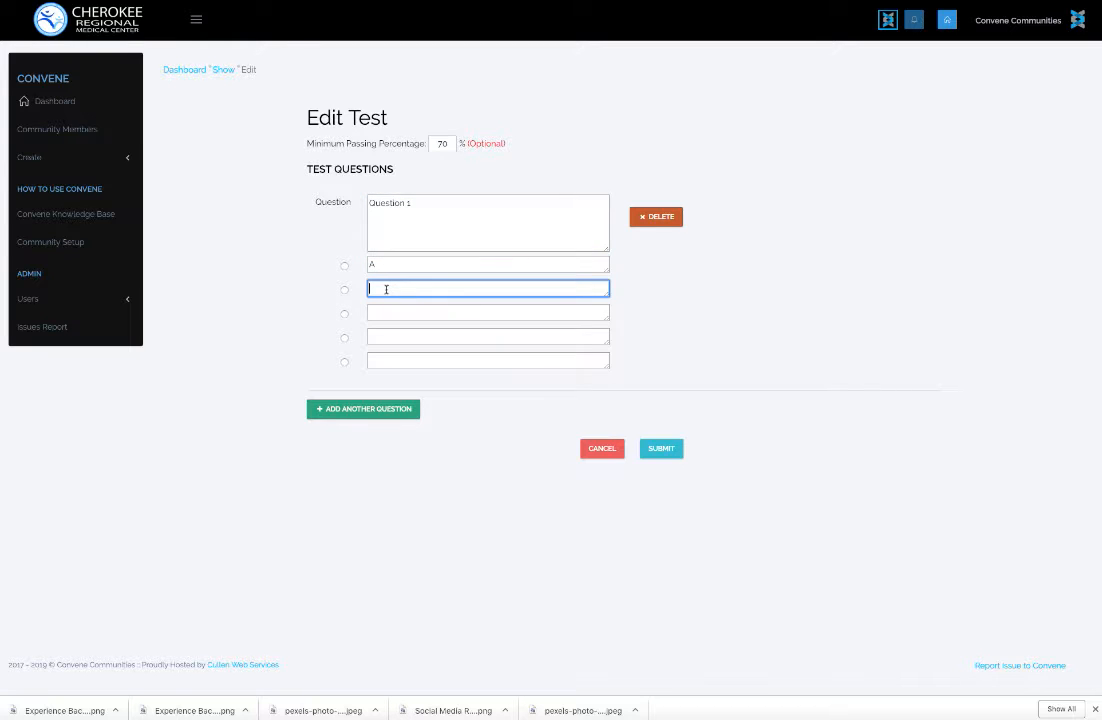
pyautogui.write('B')
pyautogui.click(387, 315)
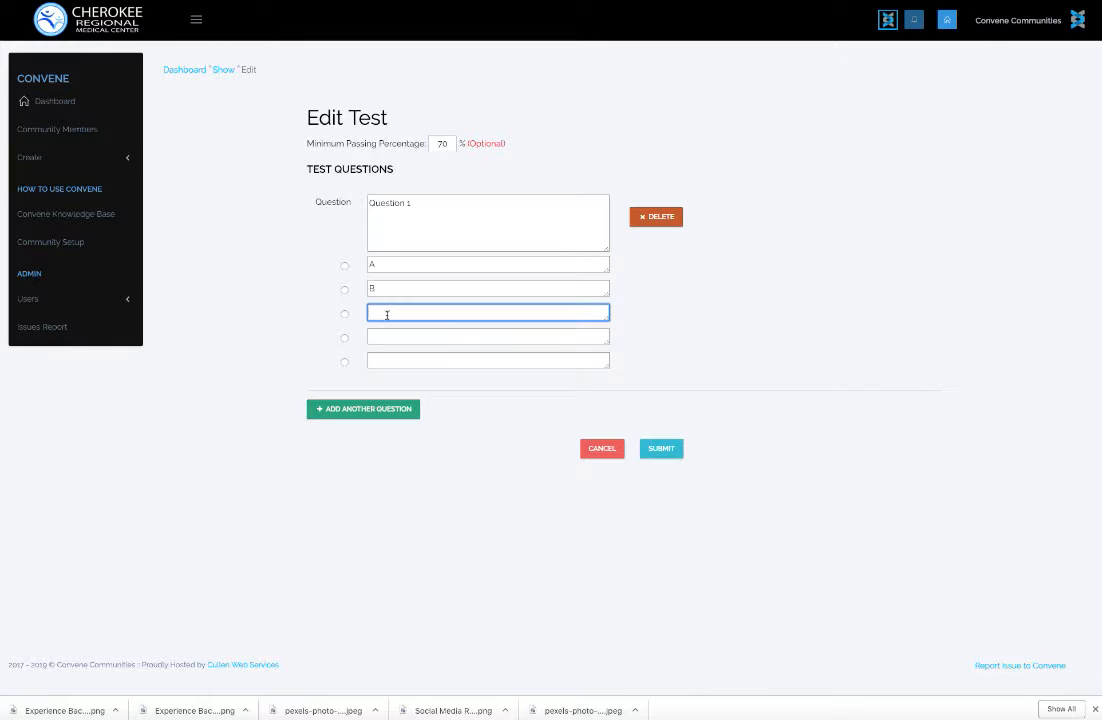
pyautogui.write('C')
pyautogui.click(389, 338)
pyautogui.write('D')
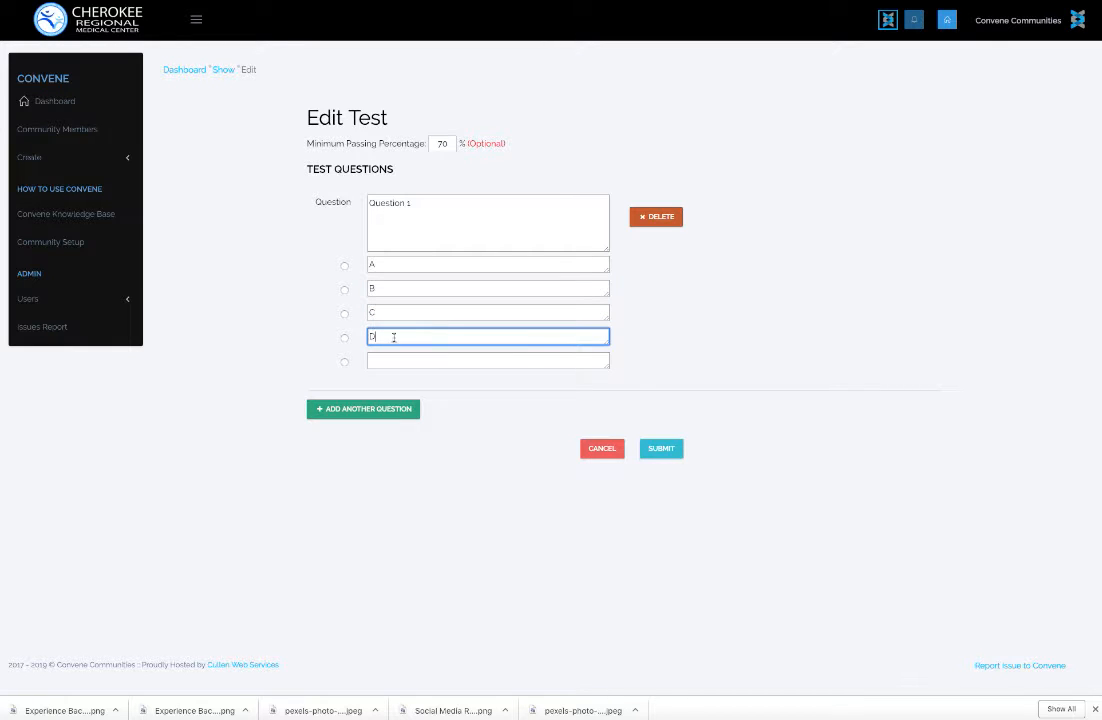
pyautogui.click(345, 290)
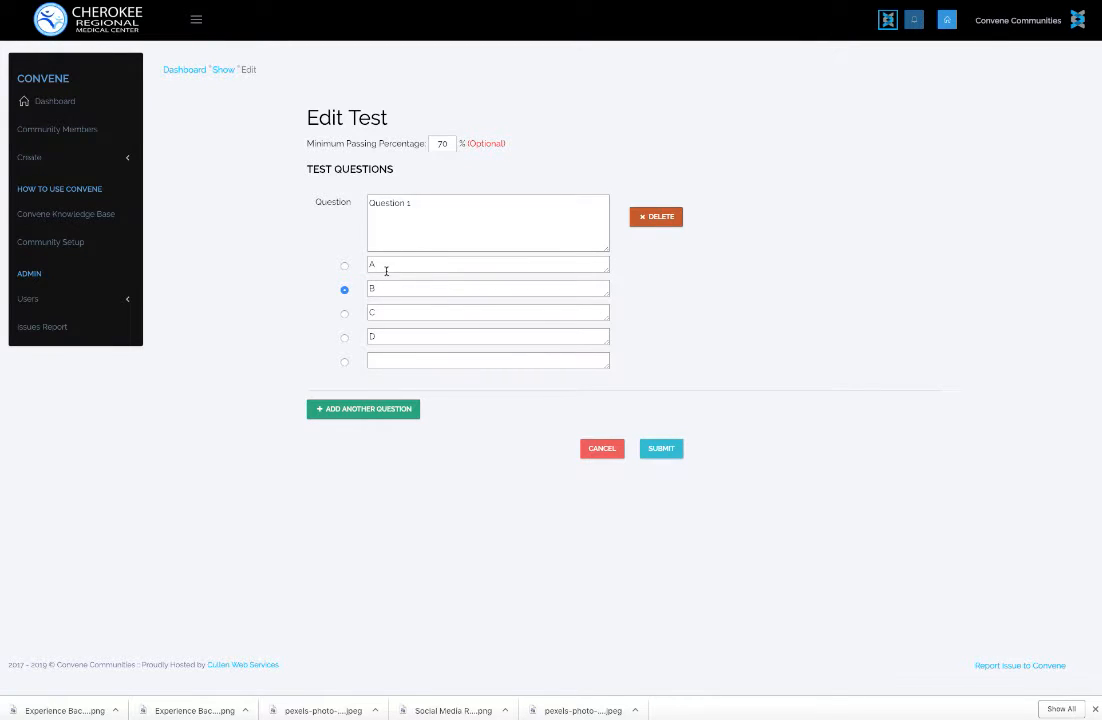
# - Add a second test question "True/ False" with the answer options True and False, and submit the test
pyautogui.click(392, 409)
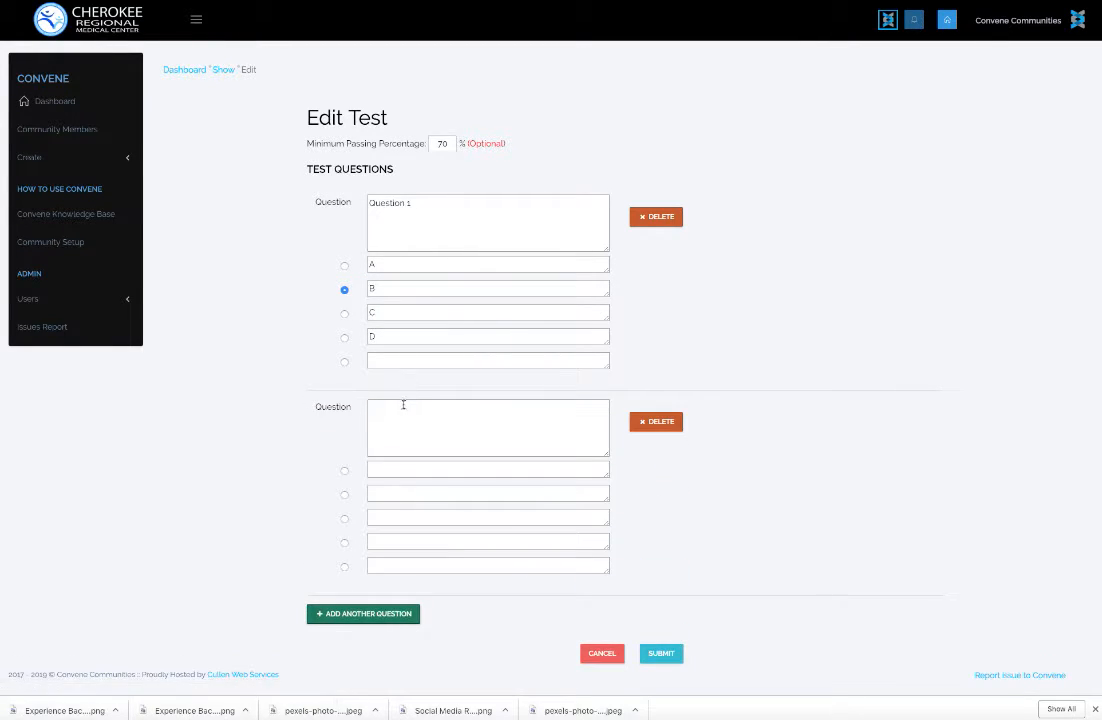
pyautogui.click(403, 404)
pyautogui.write('I')
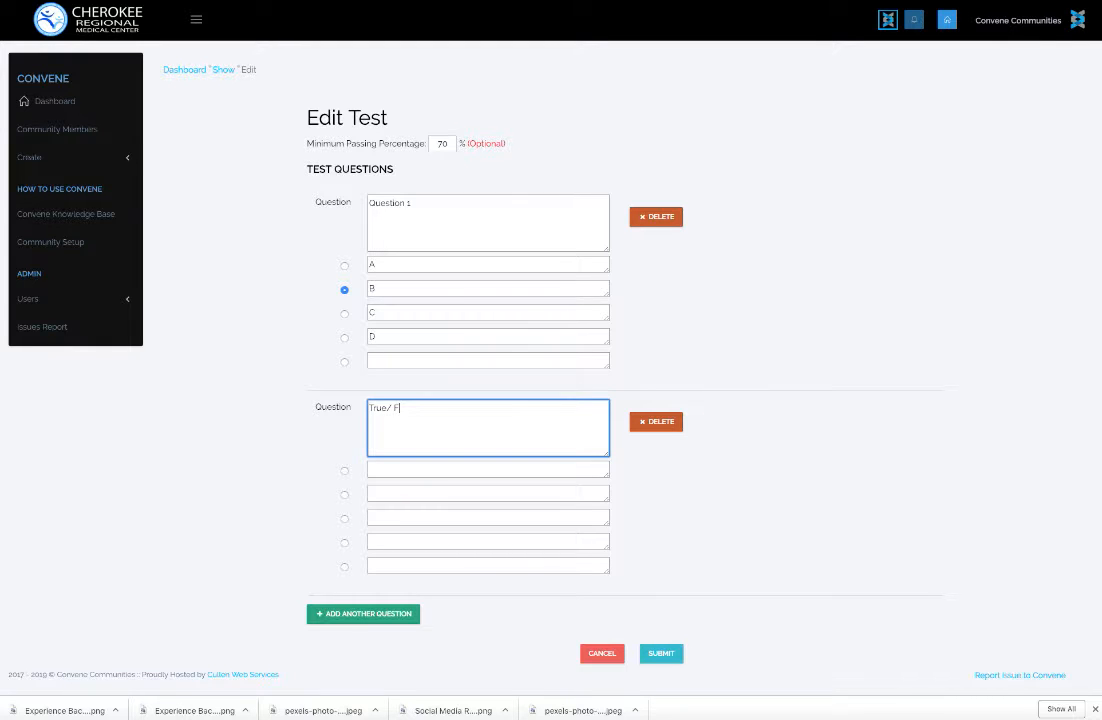
pyautogui.write('rue/ False')
pyautogui.click(396, 470)
pyautogui.write('T')
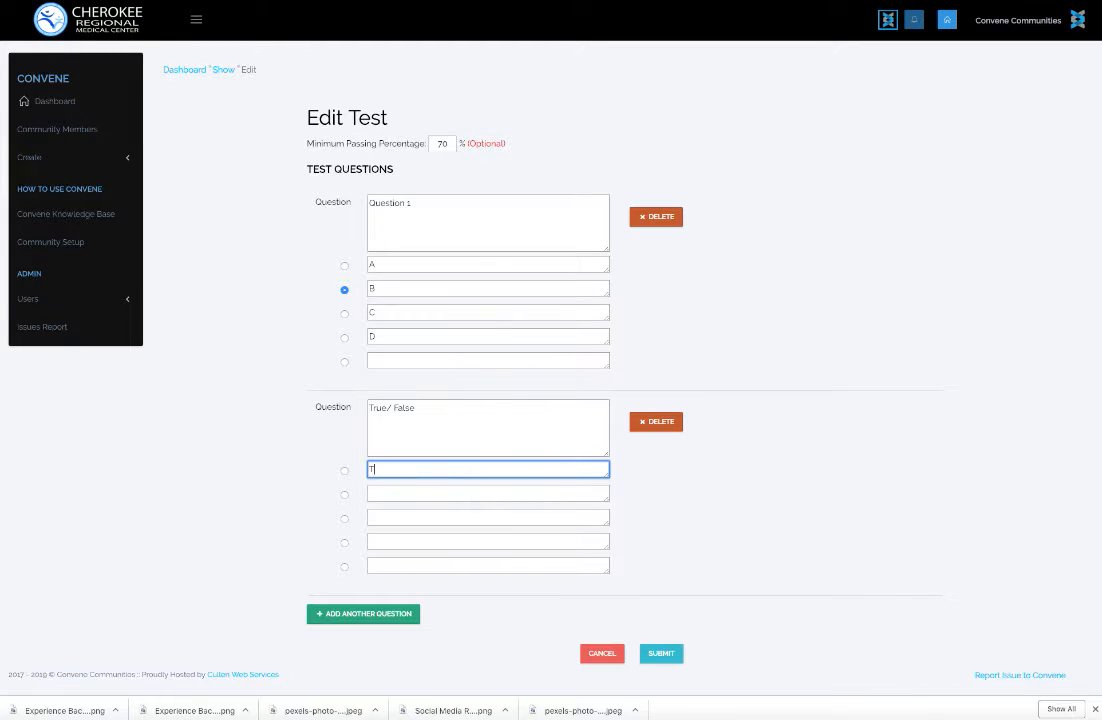
pyautogui.write('rue')
pyautogui.click(402, 494)
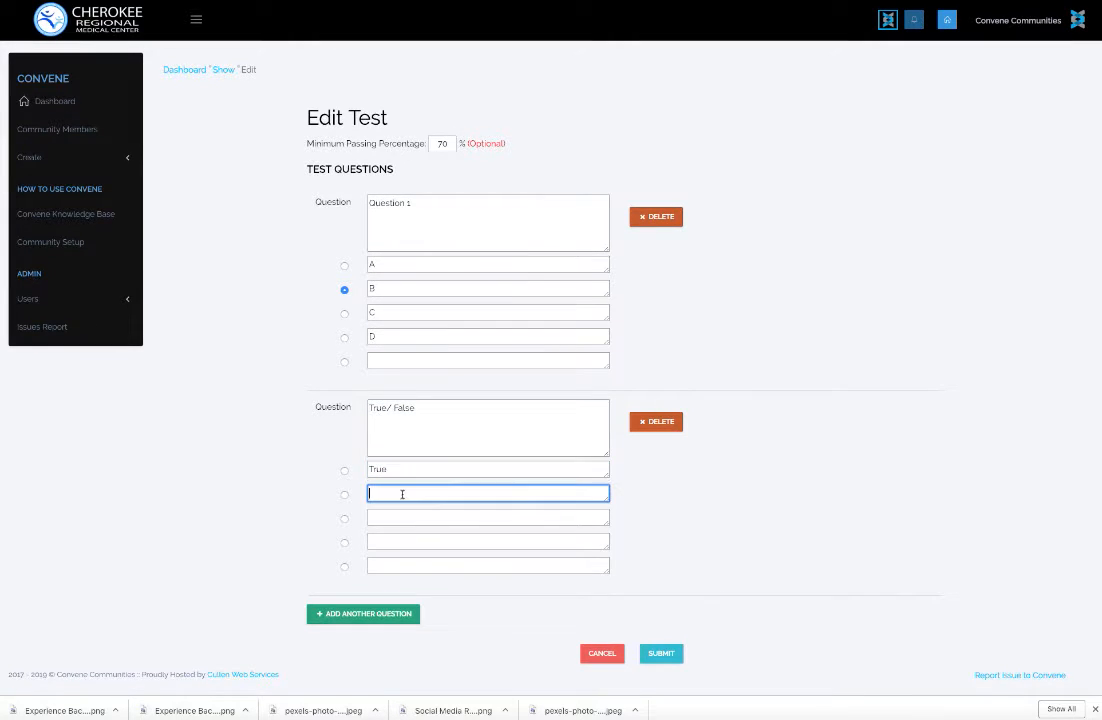
pyautogui.write('False')
pyautogui.click(662, 655)
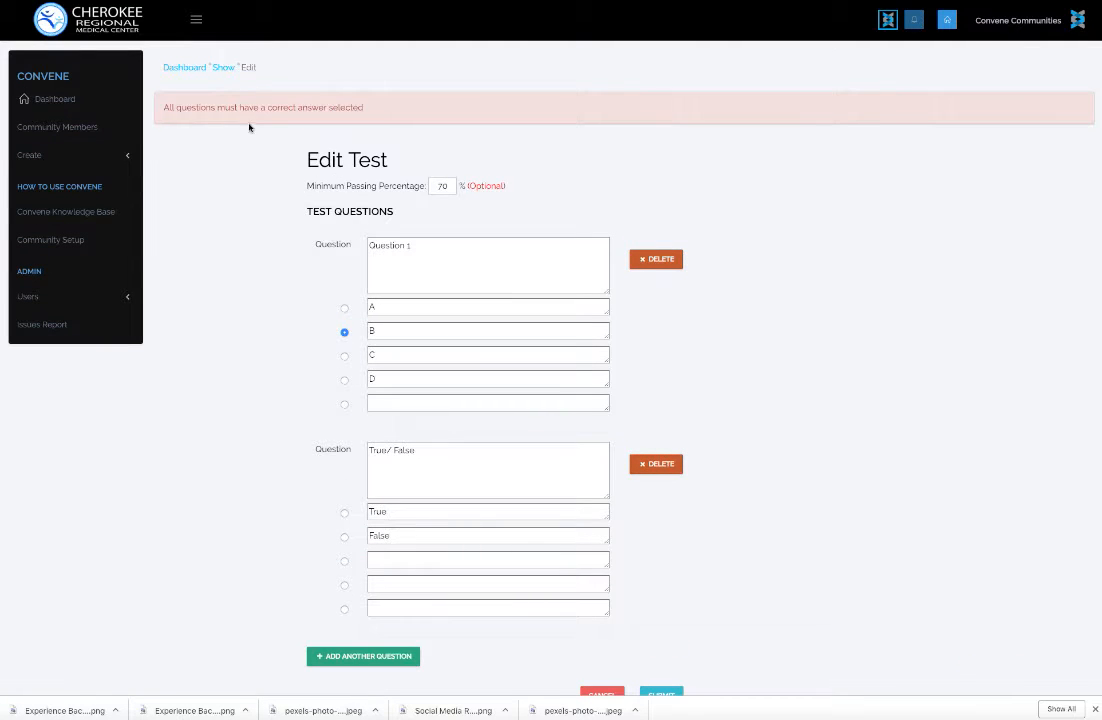
# - Mark True as the correct answer to the "True/ False" test question and submit the test
pyautogui.click(347, 514)
pyautogui.scroll(-1, 560, 560)
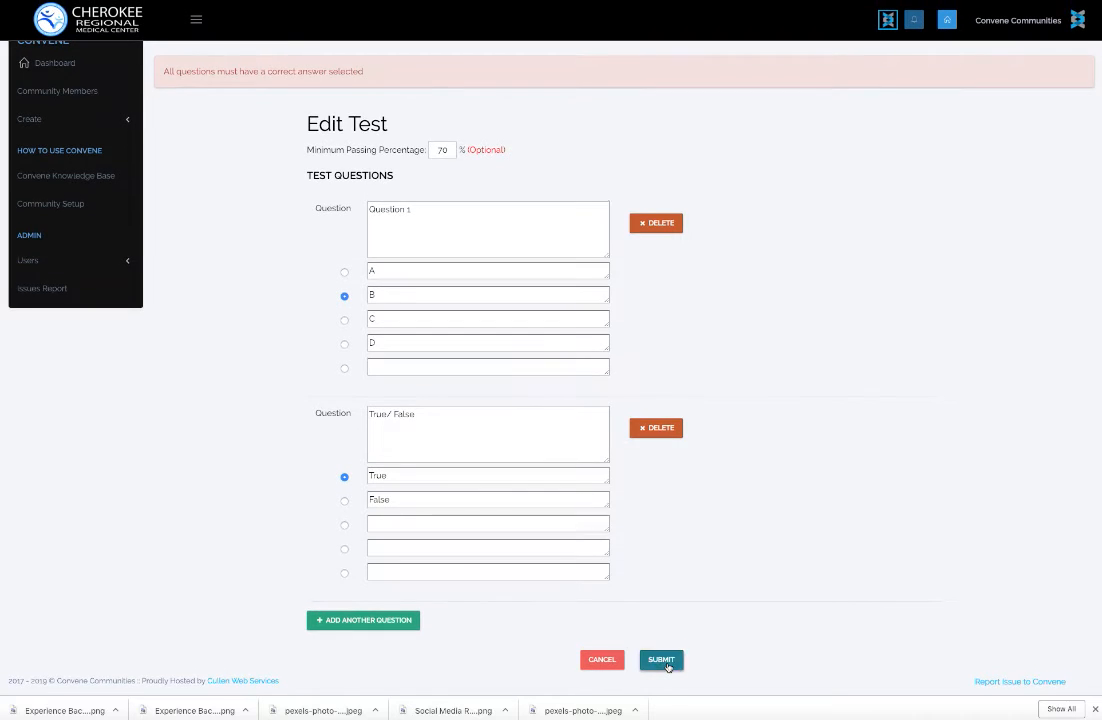
pyautogui.click(664, 662)
# - Preview the end-of-experience test to check its questions and correct answers, and return to the experience draft
pyautogui.scroll(-5, 561, 524)
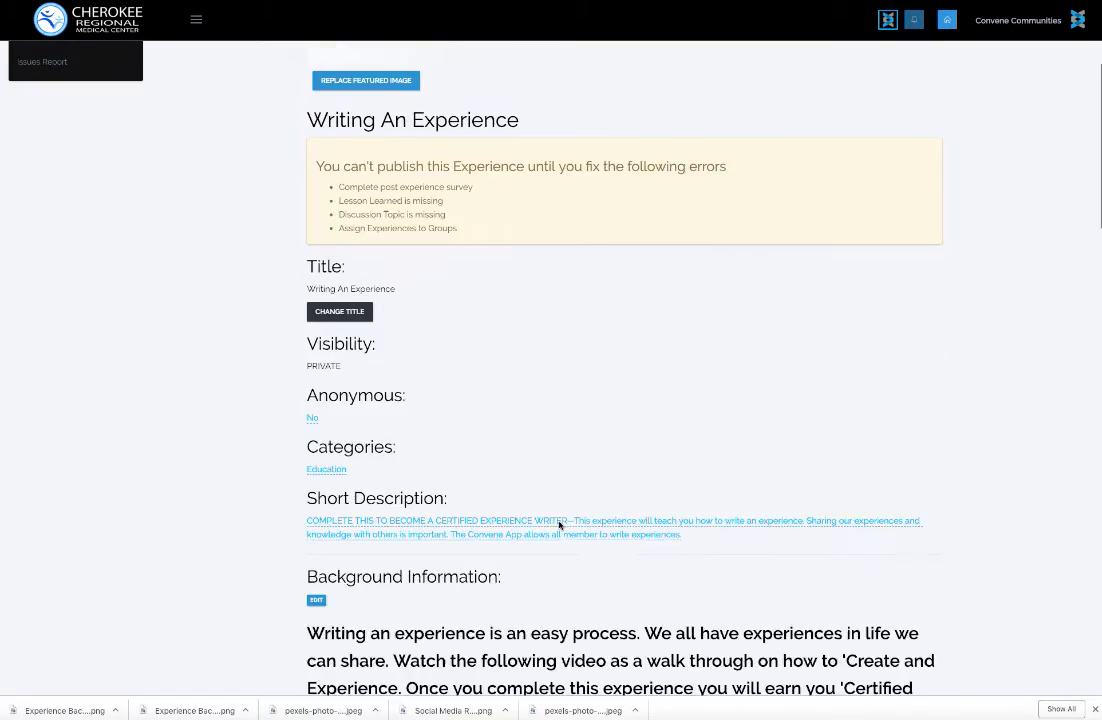
pyautogui.scroll(-9, 559, 524)
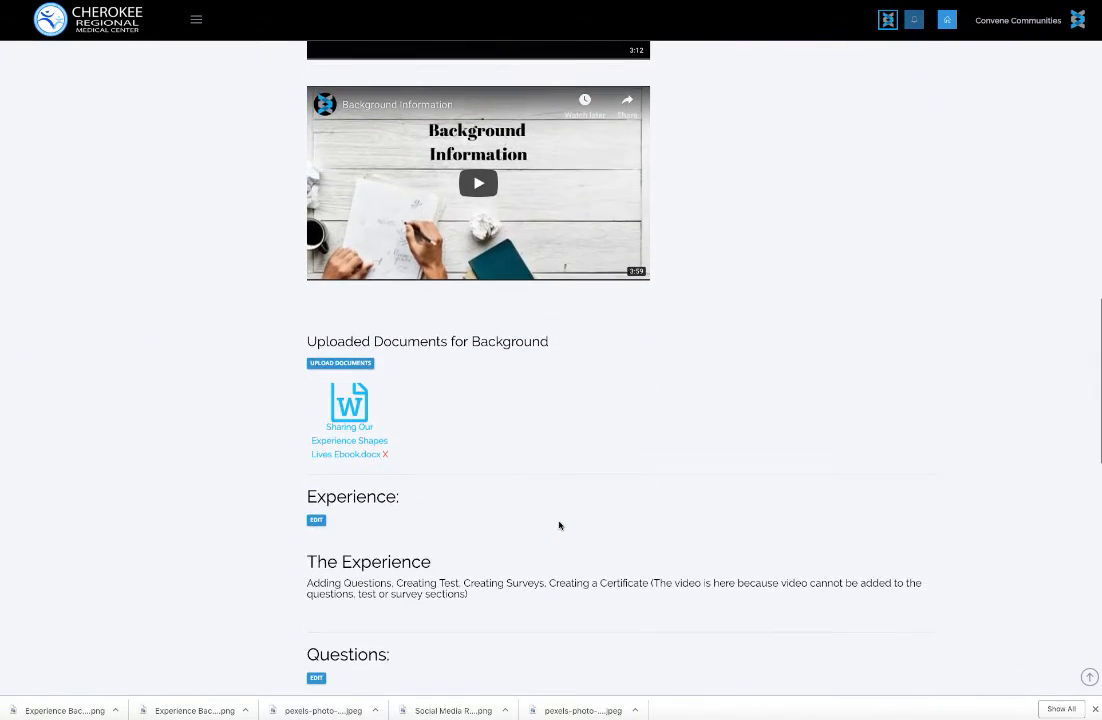
pyautogui.scroll(-1, 559, 525)
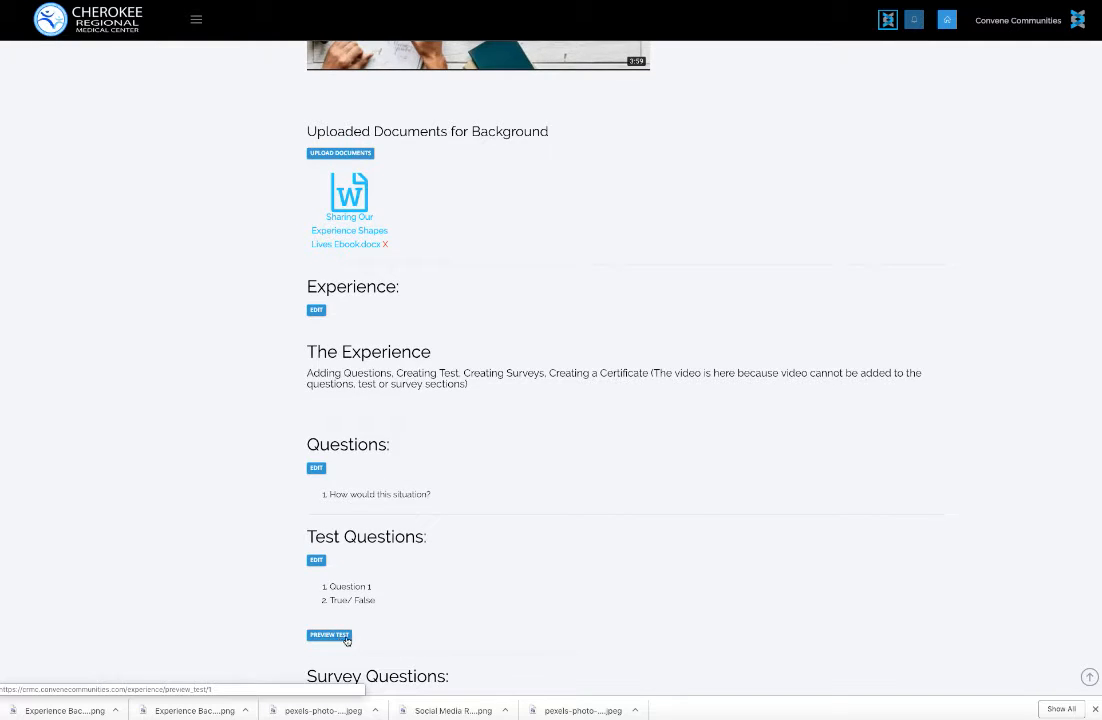
pyautogui.click(340, 637)
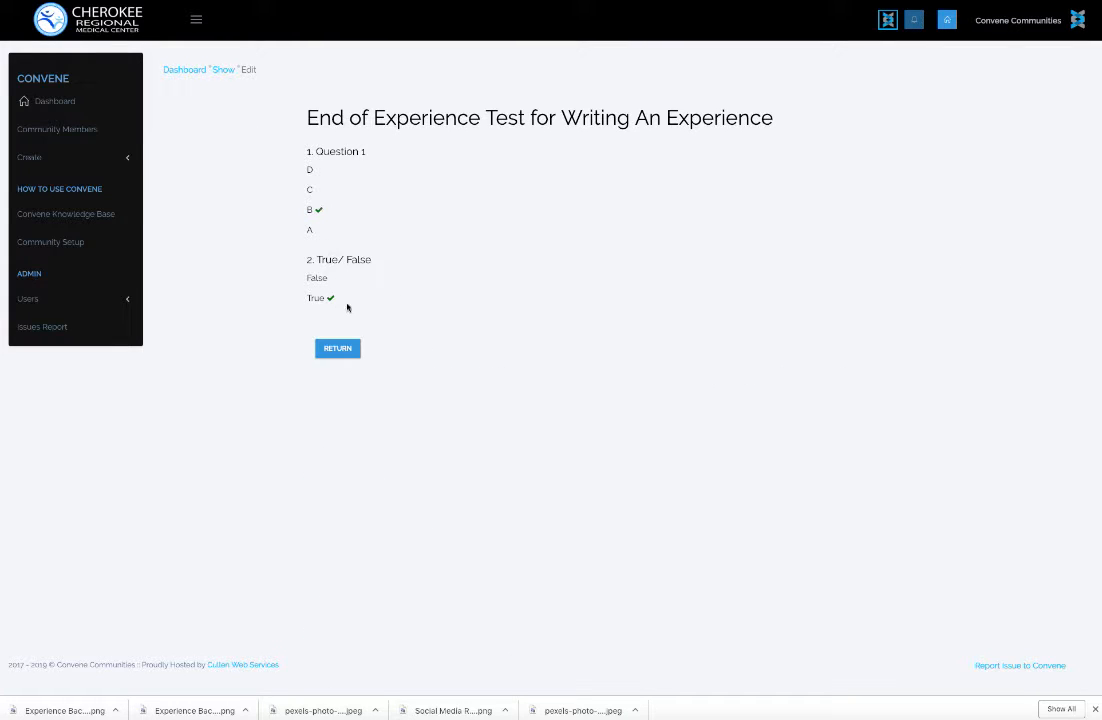
pyautogui.click(338, 348)
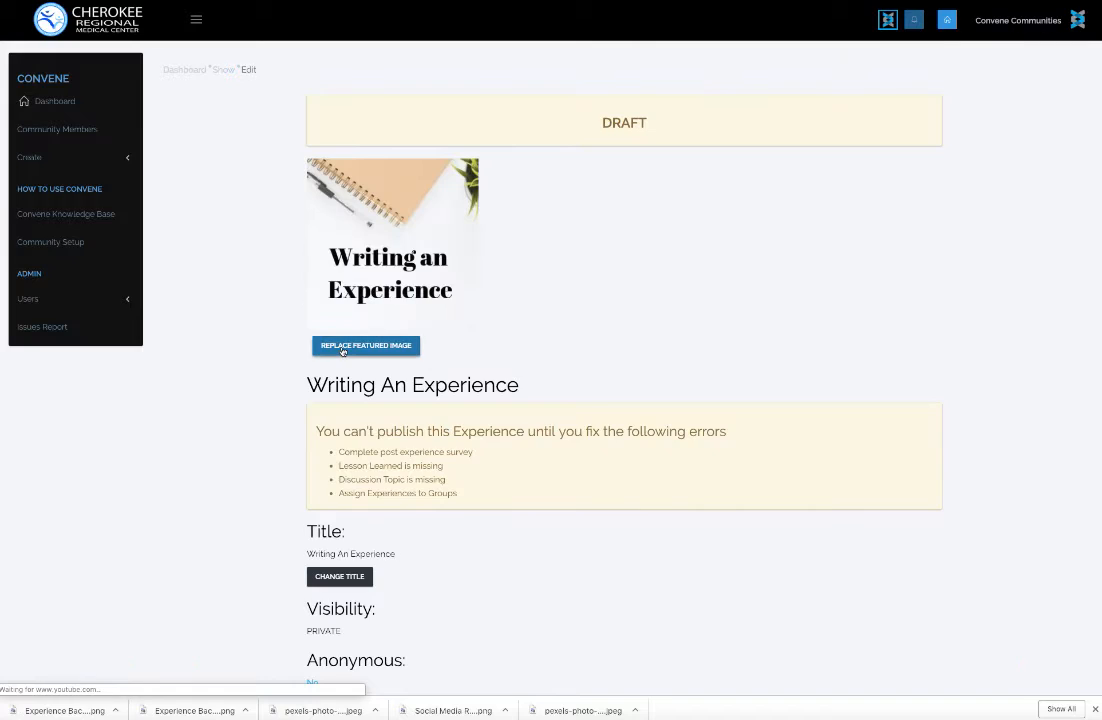
# - Open the end-of-experience survey for editing and add "Survey Question 1" with the answer options A and B
pyautogui.click(414, 457)
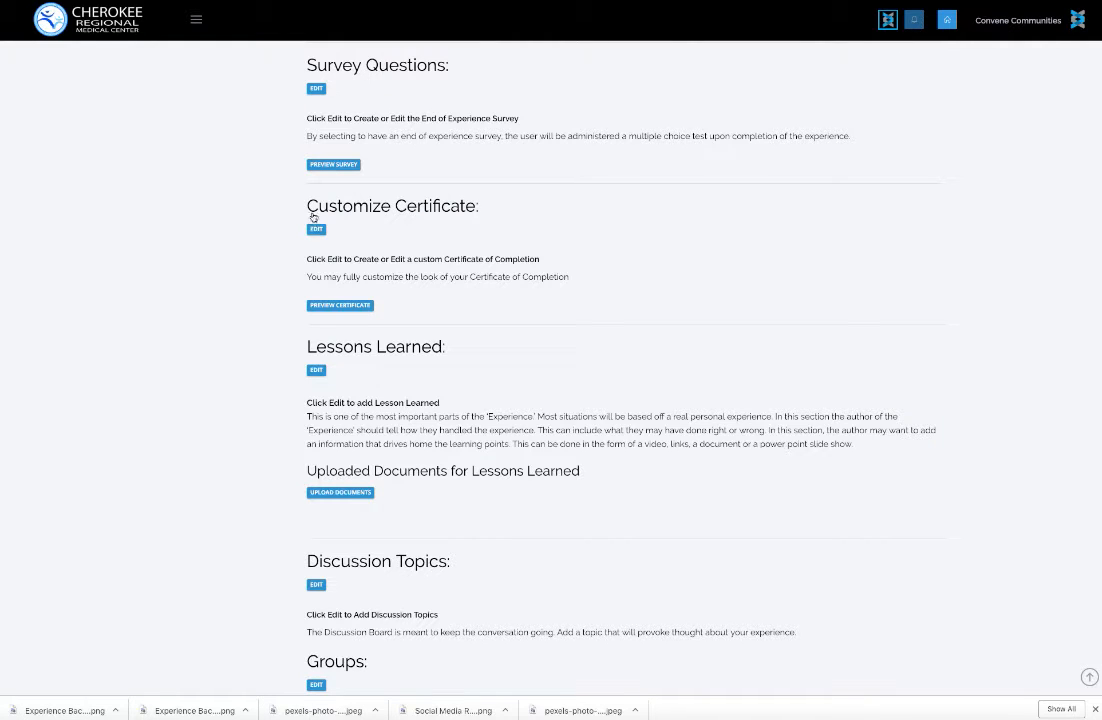
pyautogui.click(316, 88)
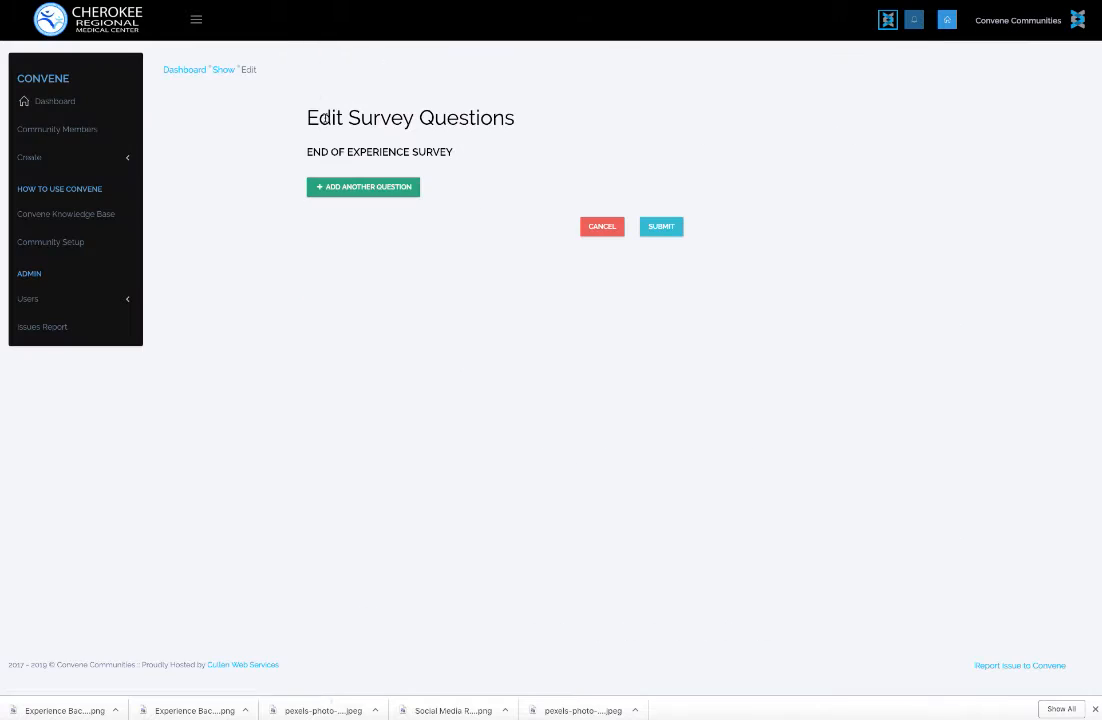
pyautogui.click(380, 189)
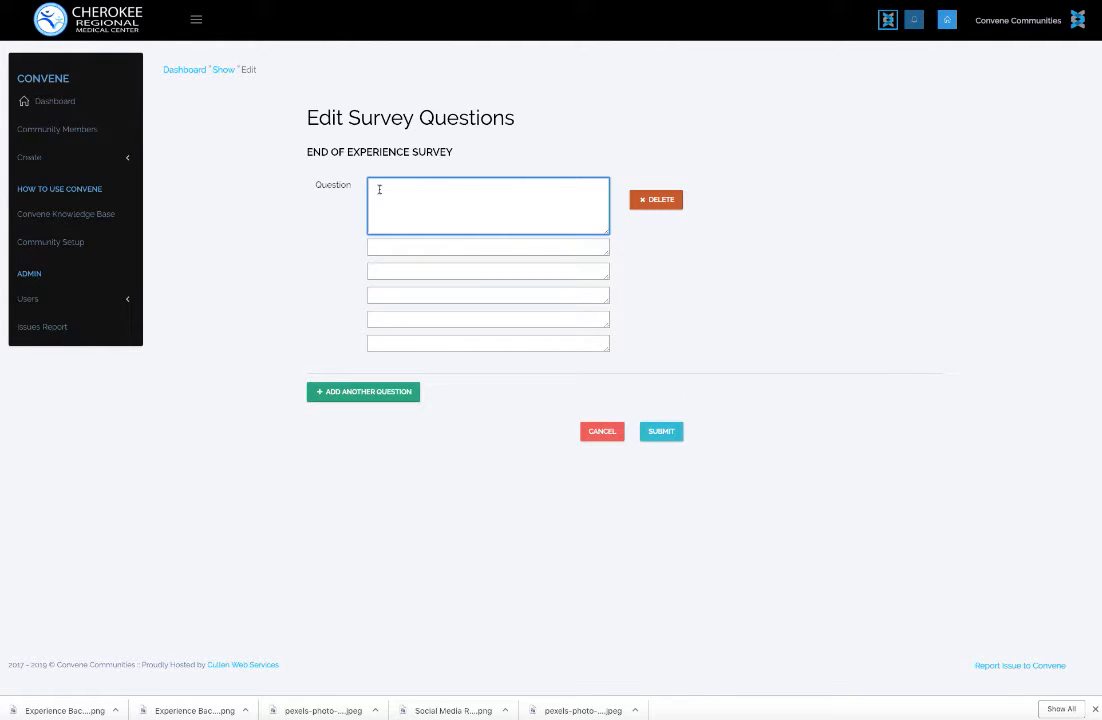
pyautogui.write('Survey Question 1')
pyautogui.click(404, 246)
pyautogui.write('A')
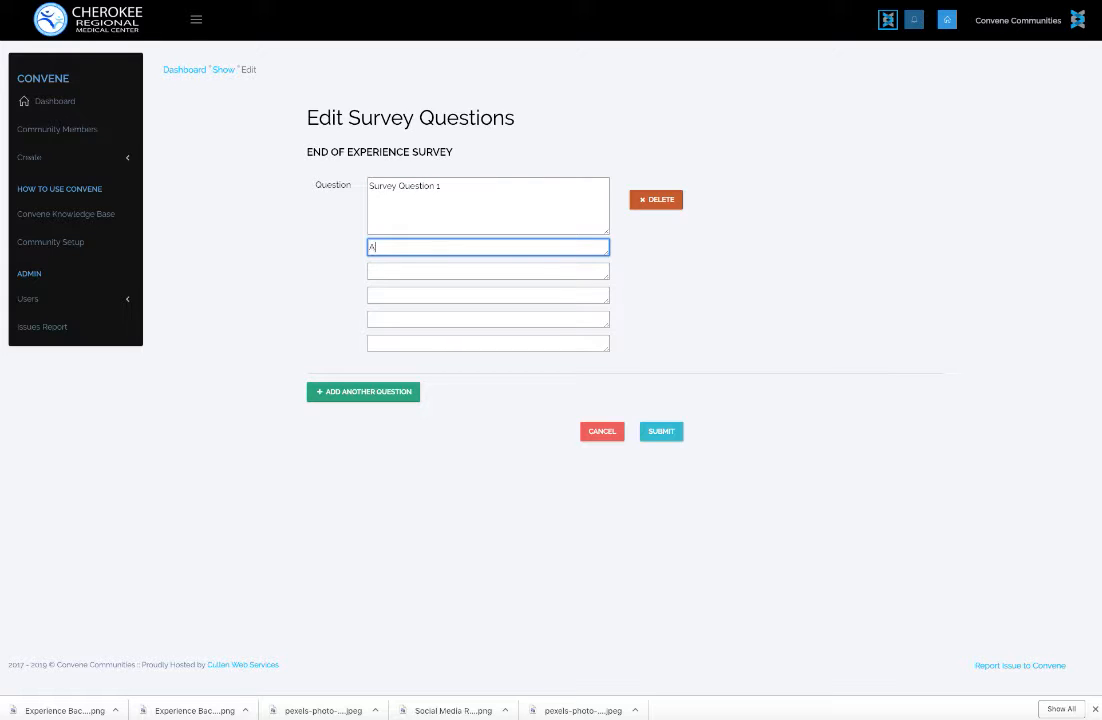
pyautogui.click(406, 269)
pyautogui.write('B')
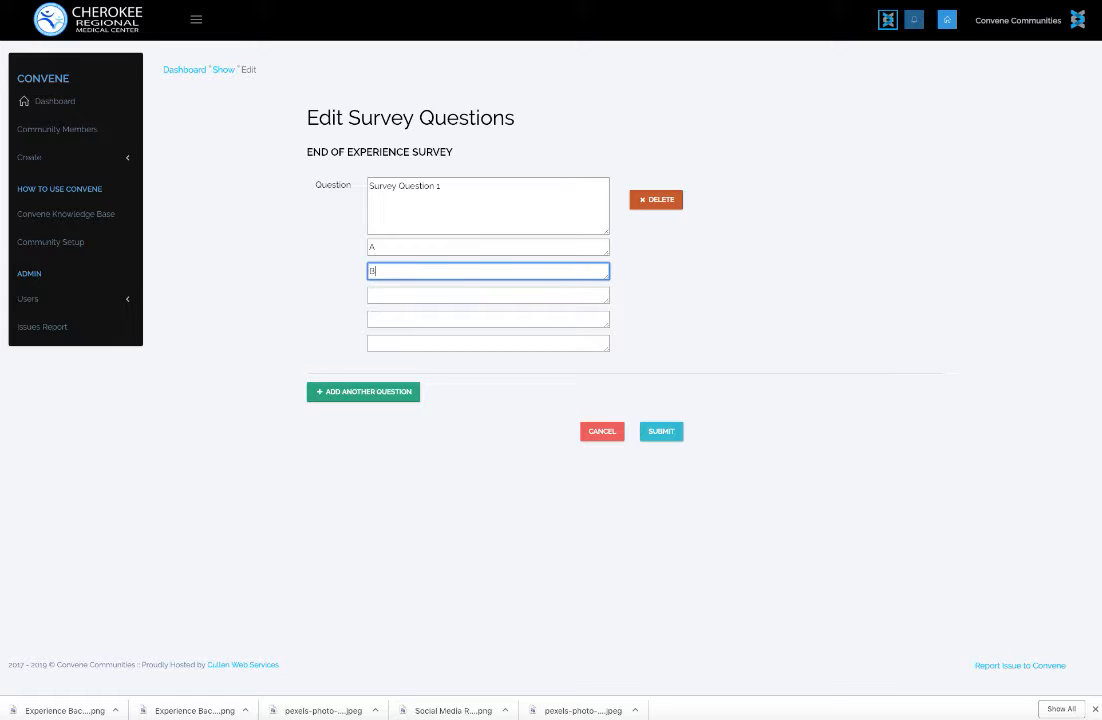
# - Add a second survey question "Survey Questions 2" without answer options and submit the survey
pyautogui.click(380, 396)
pyautogui.click(386, 395)
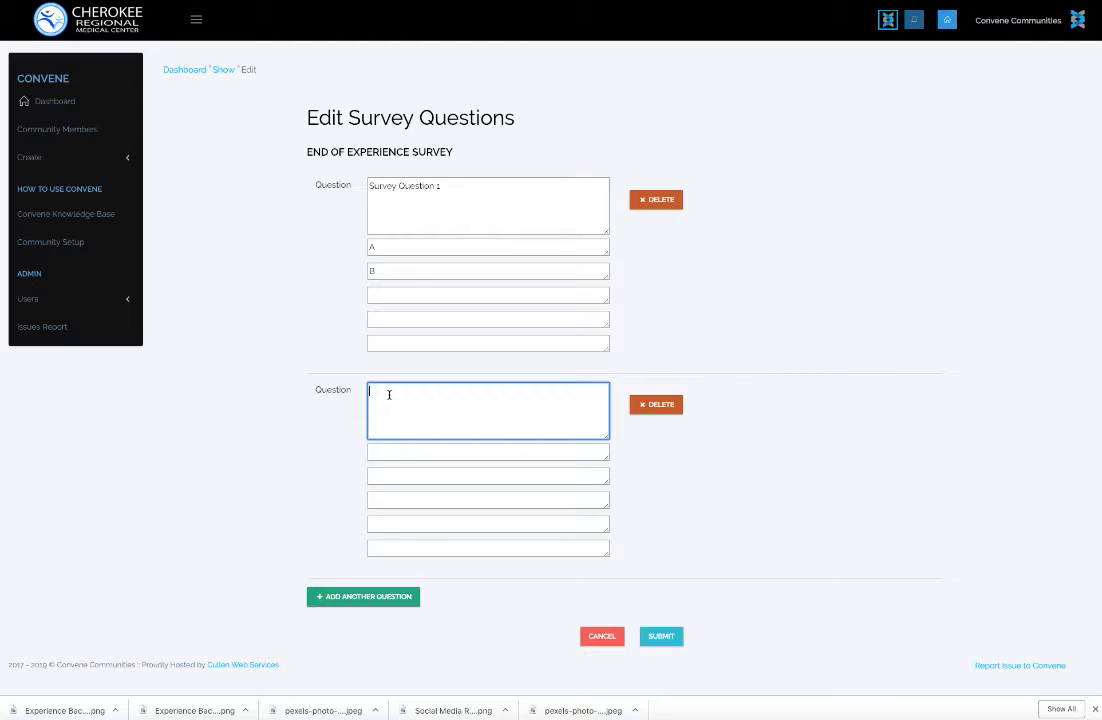
pyautogui.write('Survey Questions 2')
pyautogui.click(660, 637)
# - Preview the end-of-experience survey to check its questions and answer options, and return to the experience draft
pyautogui.scroll(-15, 542, 578)
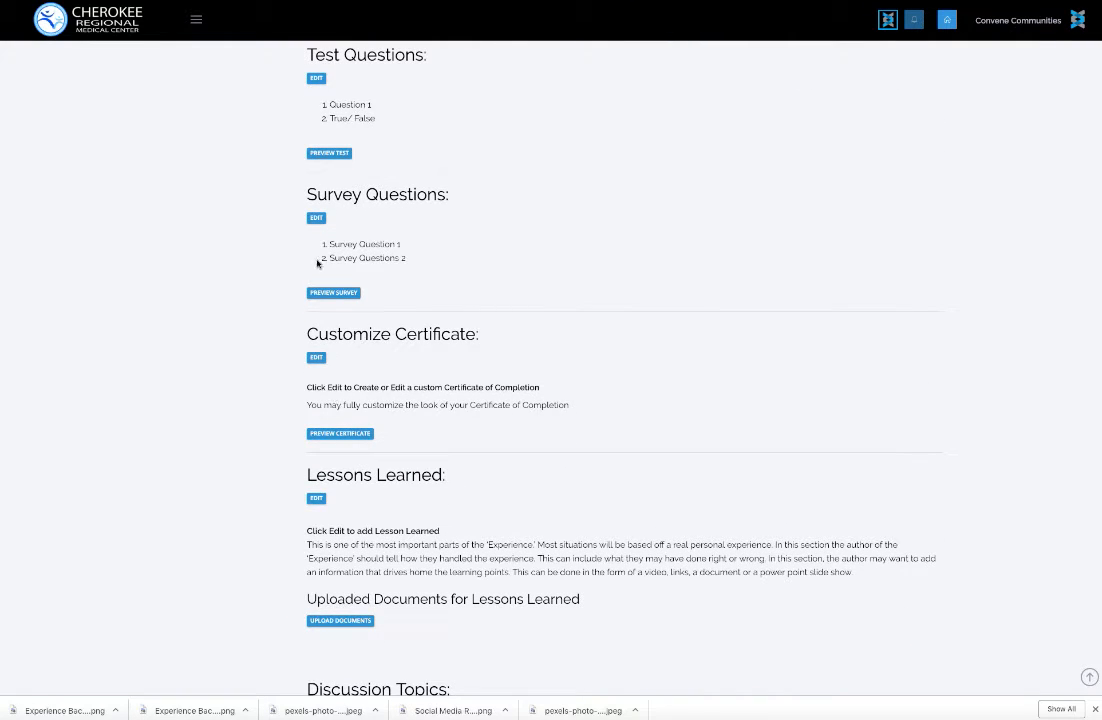
pyautogui.click(334, 292)
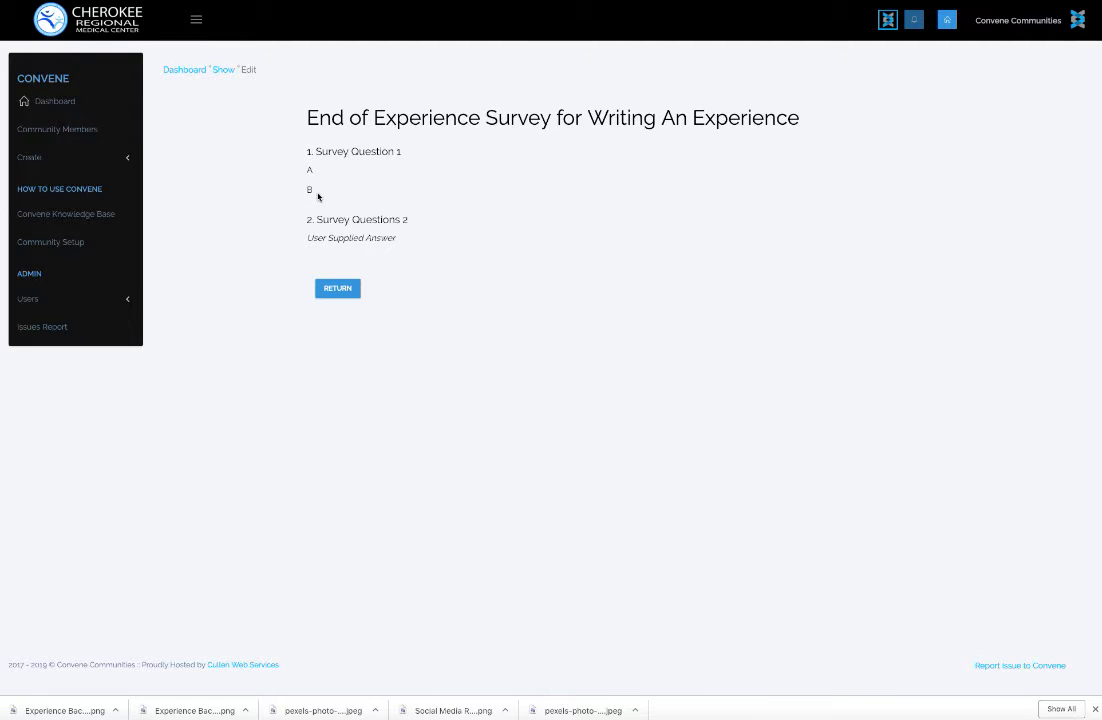
pyautogui.click(338, 289)
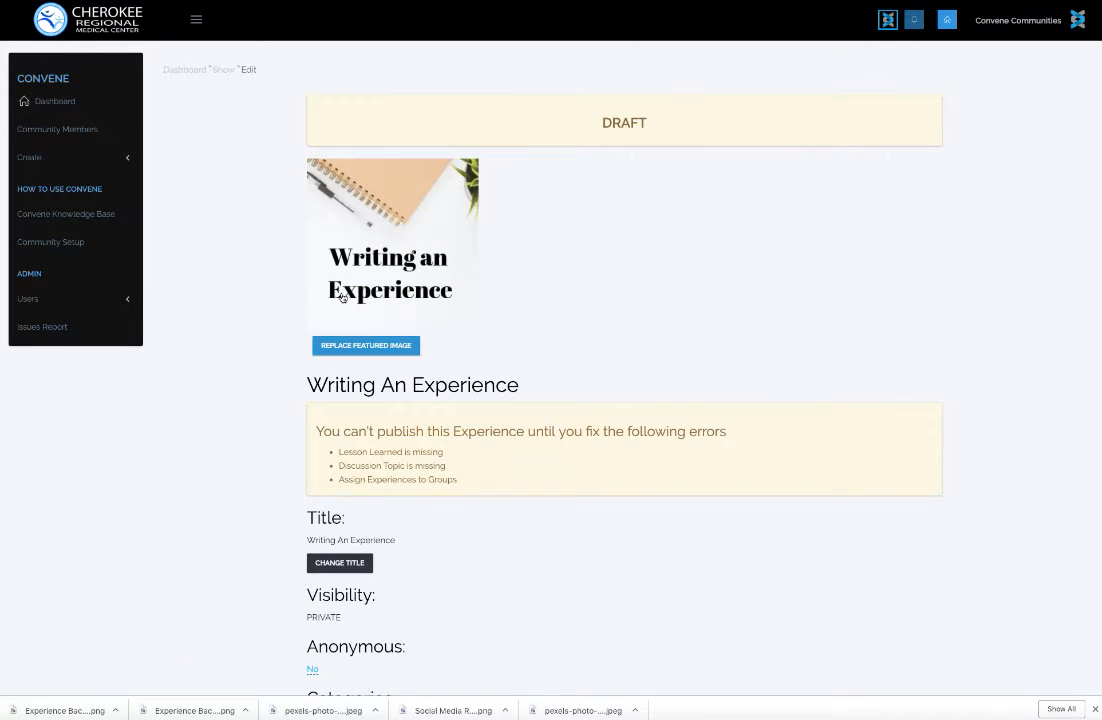
# - Examine the certificate customization form and its custom logo file selection, and return to the draft without submitting anything
pyautogui.scroll(-5, 236, 465)
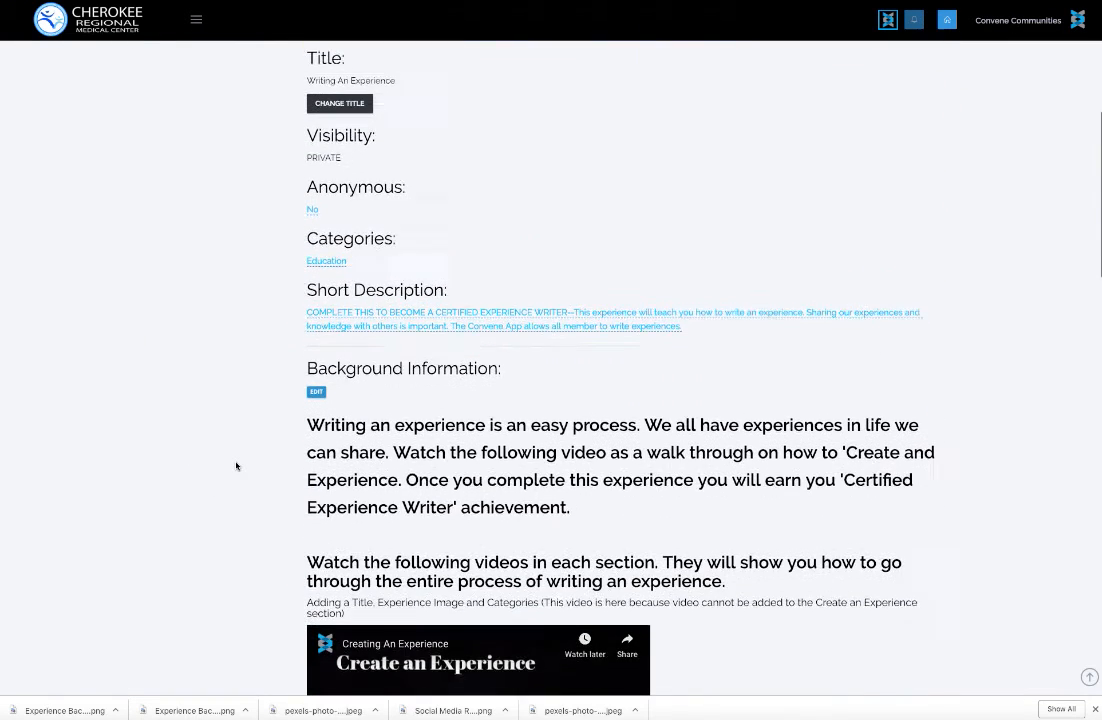
pyautogui.scroll(3, 298, 413)
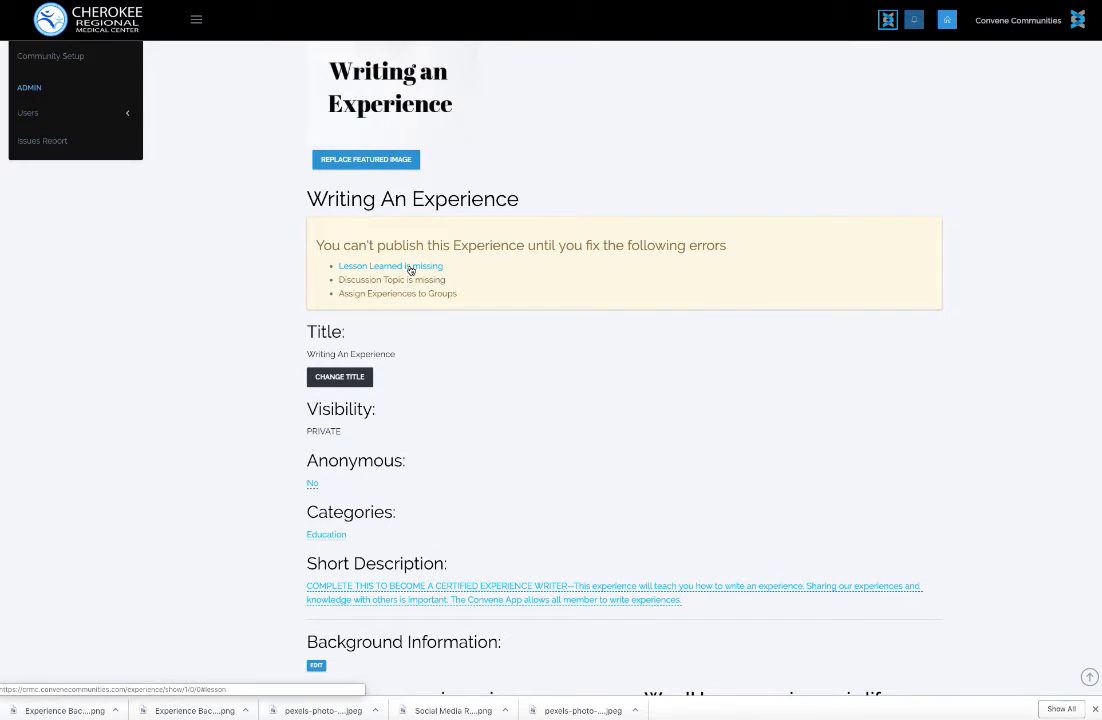
pyautogui.scroll(-1, 260, 296)
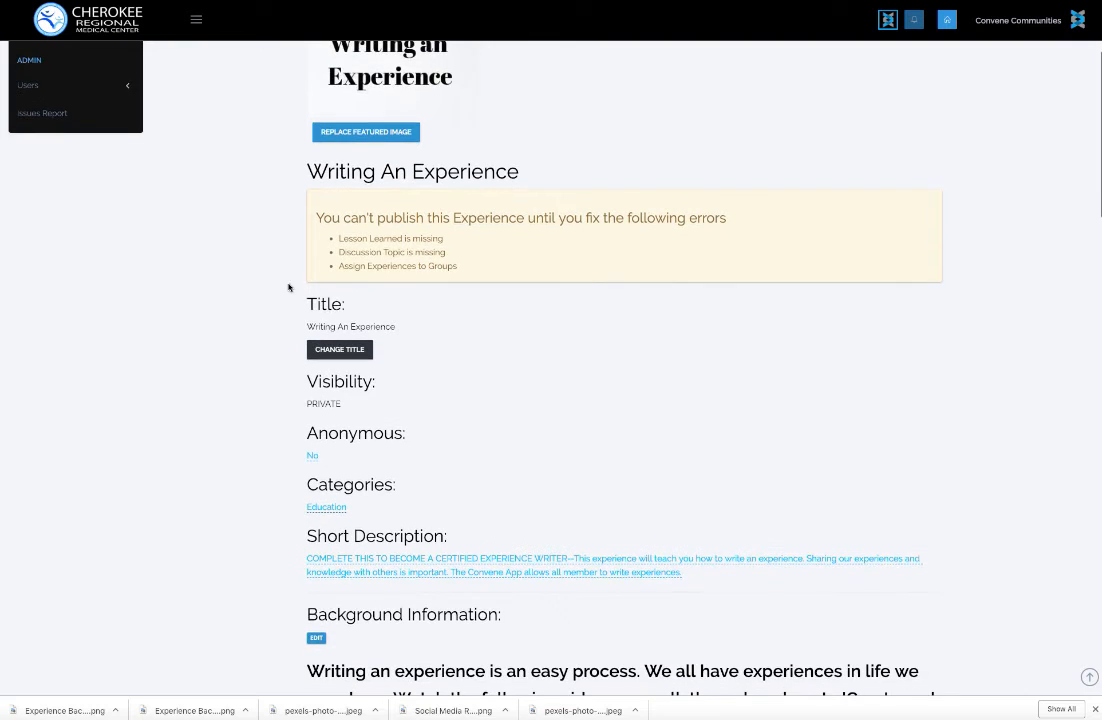
pyautogui.scroll(-18, 339, 297)
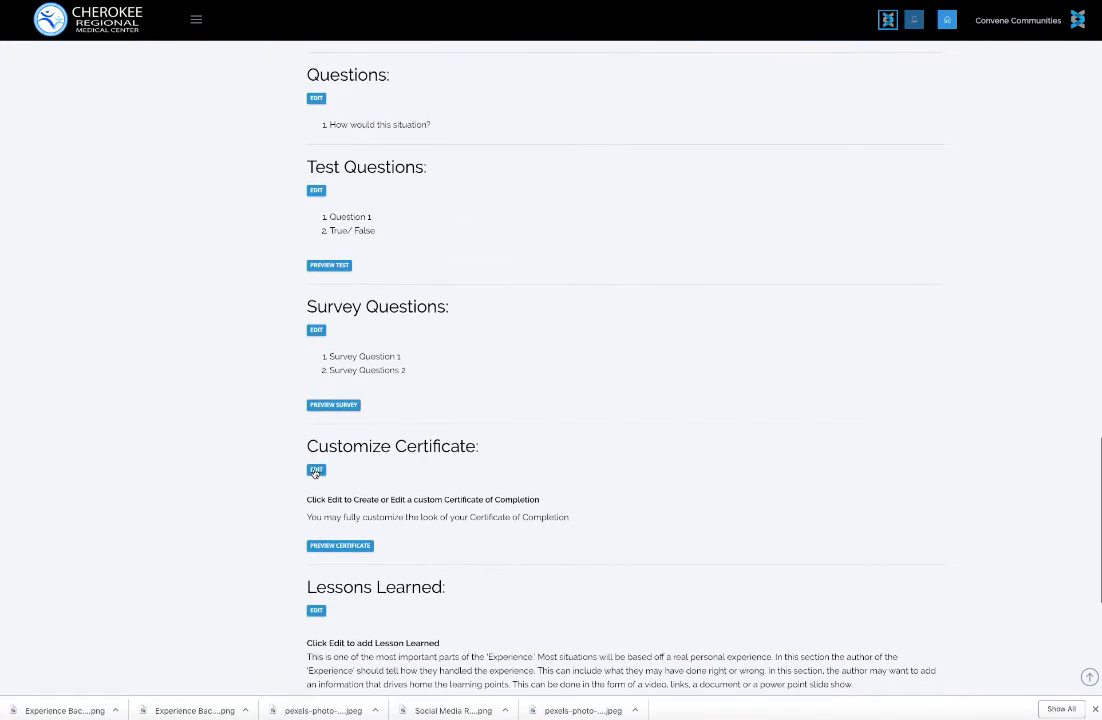
pyautogui.click(316, 470)
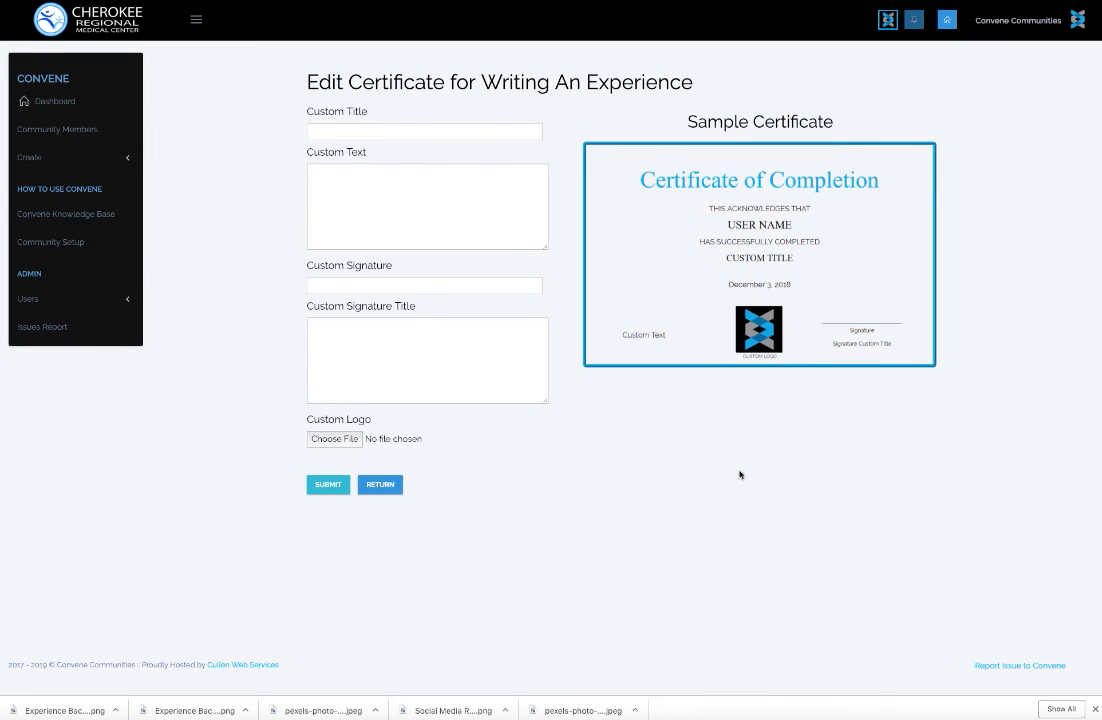
pyautogui.click(334, 441)
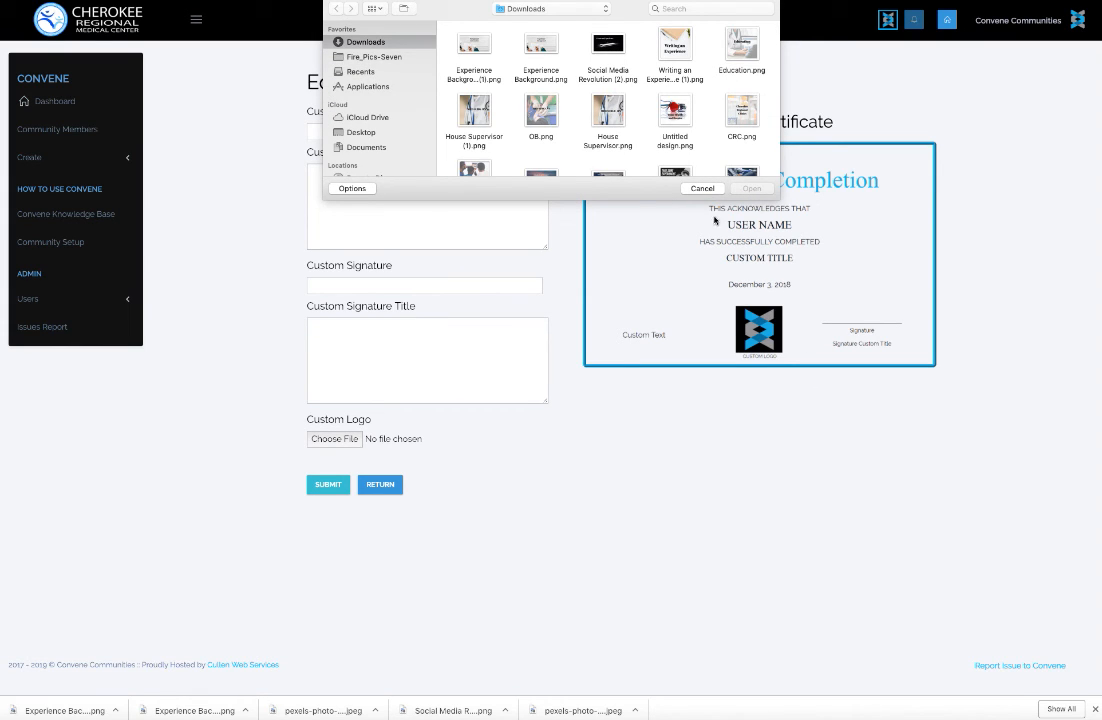
pyautogui.click(703, 189)
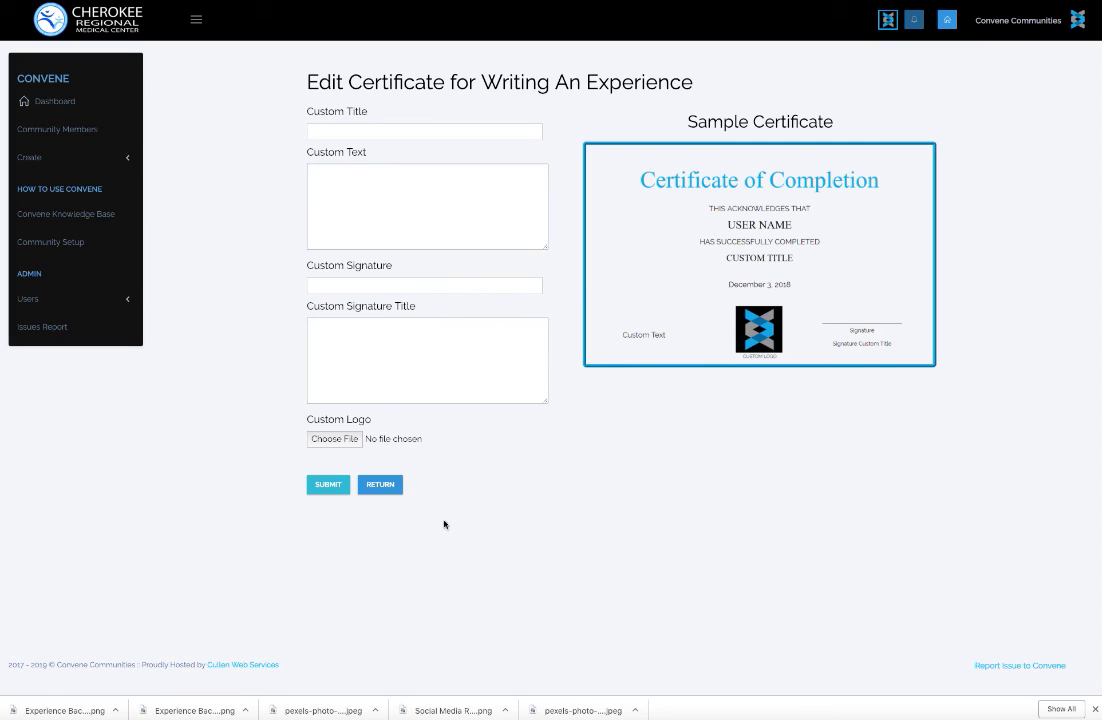
pyautogui.click(380, 484)
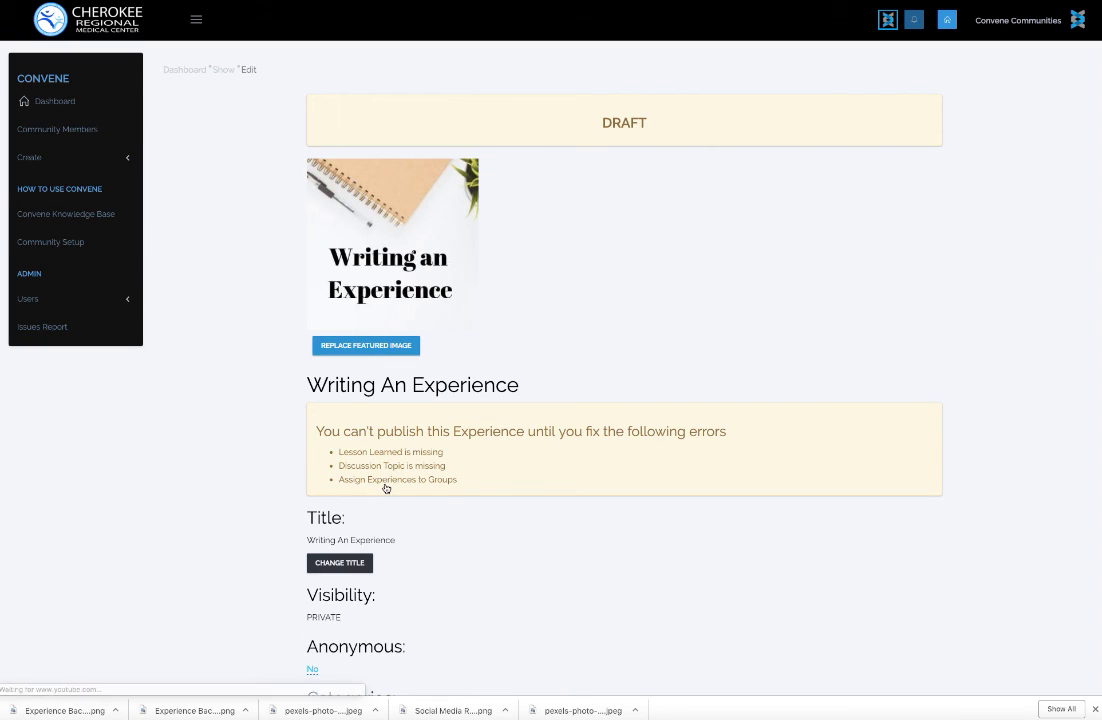